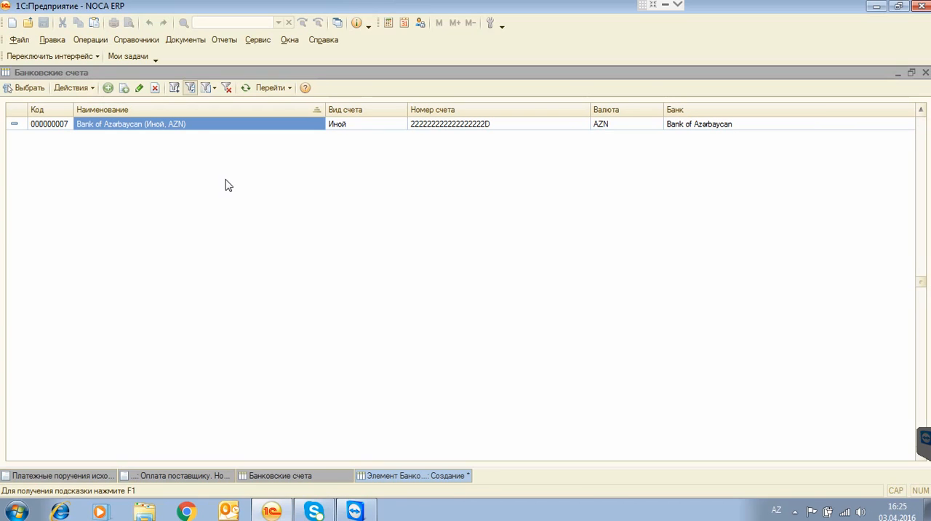
Open the Банки catalog and go into the Atabank group.
{"action": "left_click", "coordinate": [186, 126]}
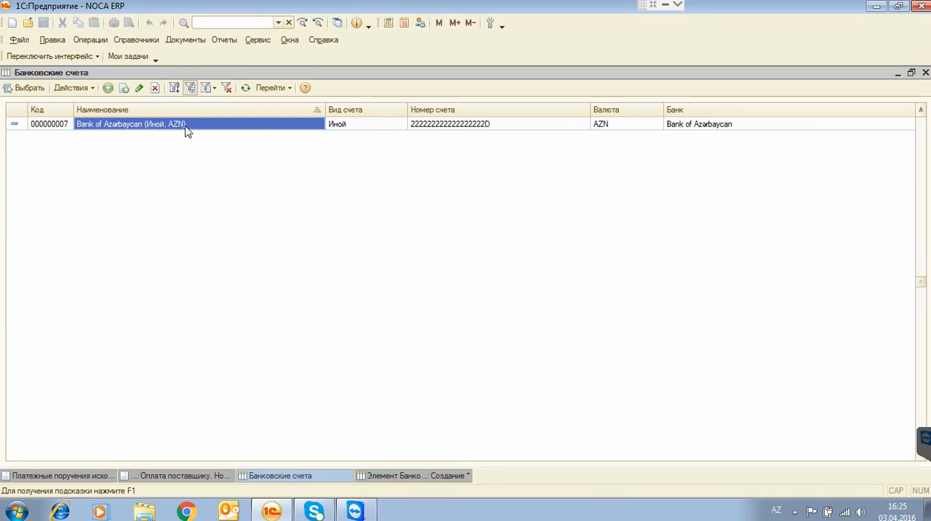
{"action": "left_click", "coordinate": [100, 42]}
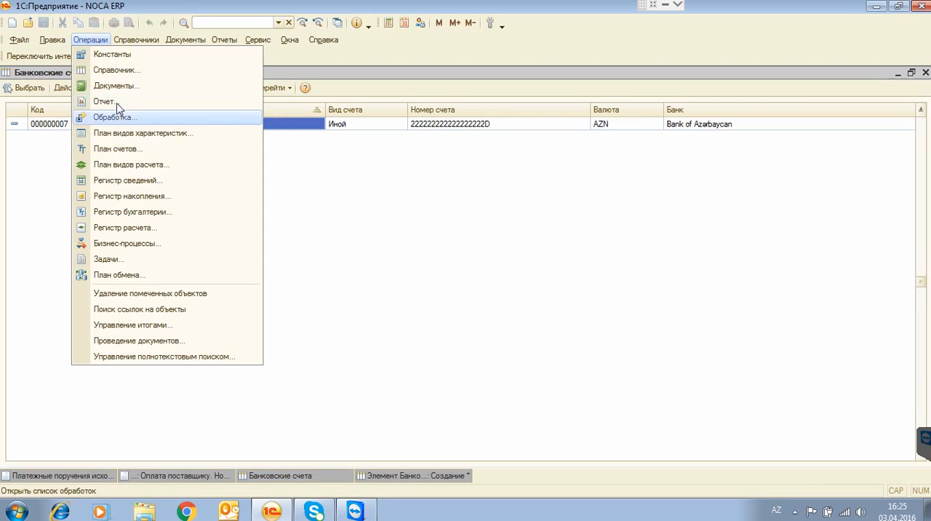
{"action": "left_click", "coordinate": [122, 70]}
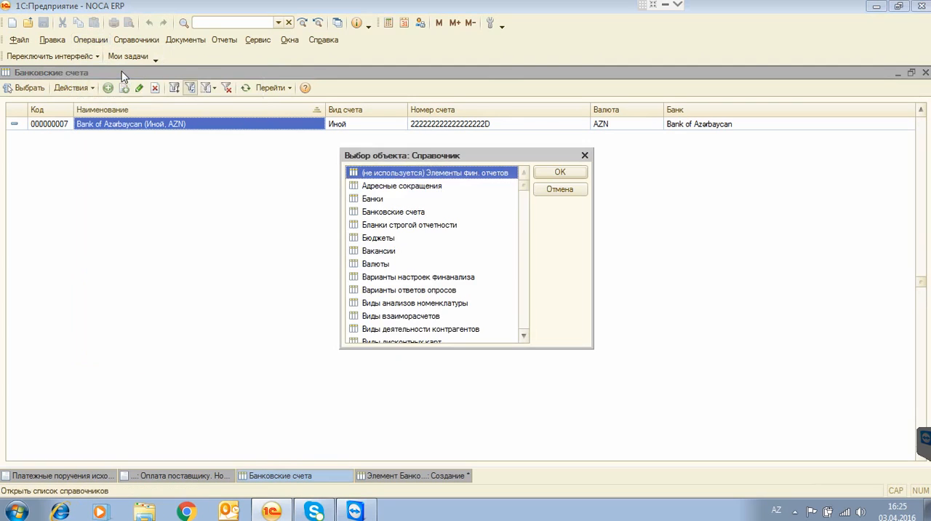
{"action": "left_click", "coordinate": [375, 201]}
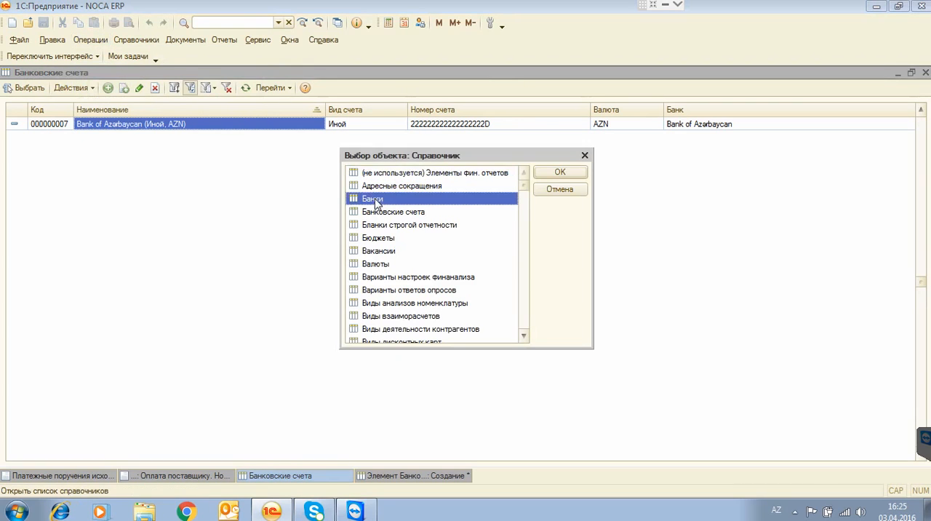
{"action": "double_click", "coordinate": [375, 200]}
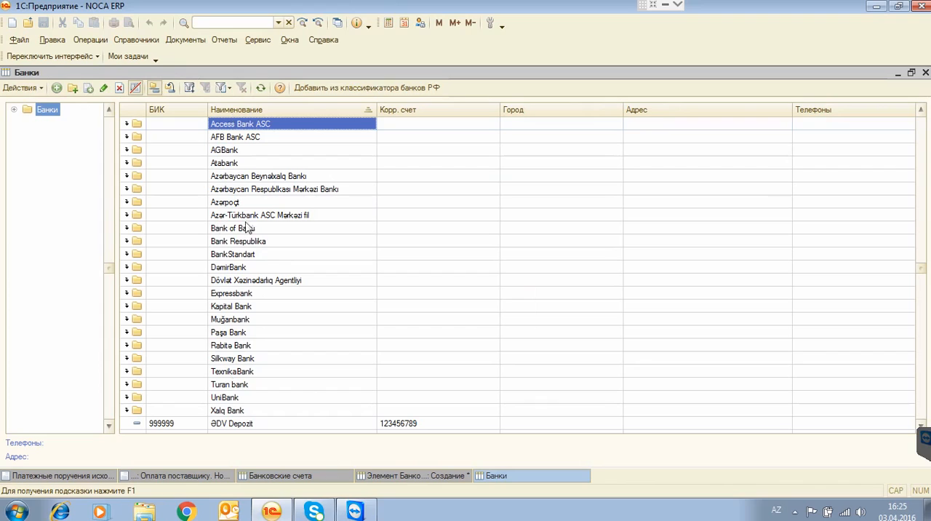
{"action": "left_click", "coordinate": [229, 165]}
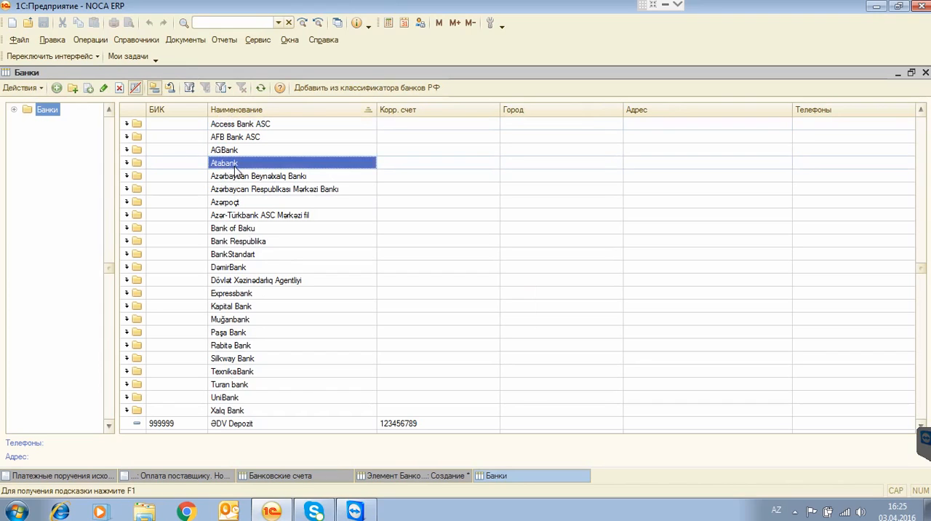
{"action": "double_click", "coordinate": [234, 166]}
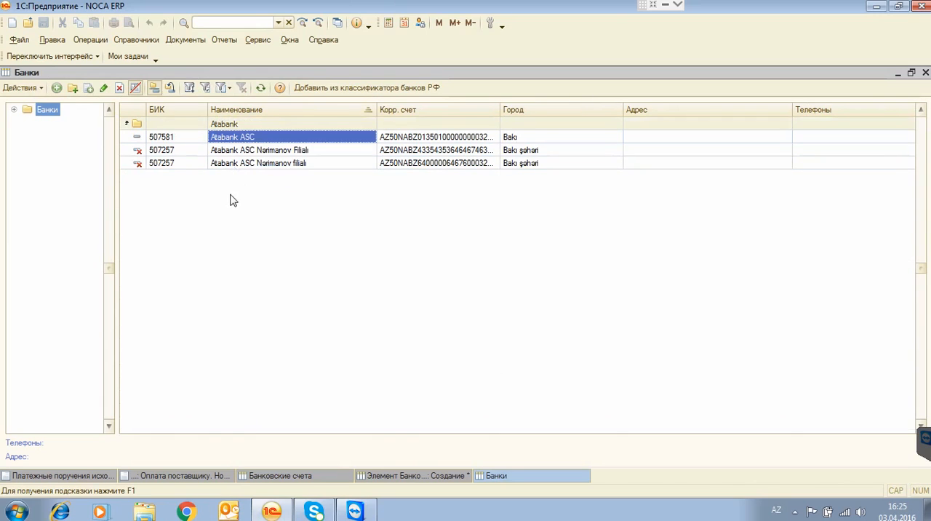
Add a new bank to the Atabank group and name it "Atabank ASC Nərimanov Filialı".
{"action": "left_click", "coordinate": [57, 88]}
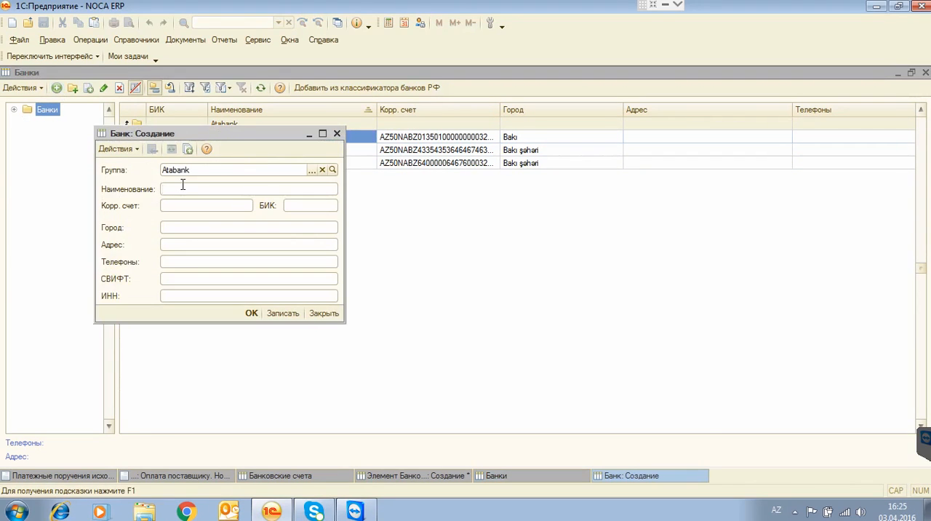
{"action": "type", "text": "Atabank"}
{"action": "key", "text": "BackSpace"}
{"action": "type", "text": "ASC Narimanov fila"}
{"action": "key", "text": "BackSpace"}
{"action": "key", "text": "BackSpace"}
{"action": "key", "text": "BackSpace"}
{"action": "key", "text": "BackSpace"}
{"action": "type", "text": "Filial"}
Enter the new bank's correspondent account number in Корр. счет.
{"action": "left_click", "coordinate": [194, 205]}
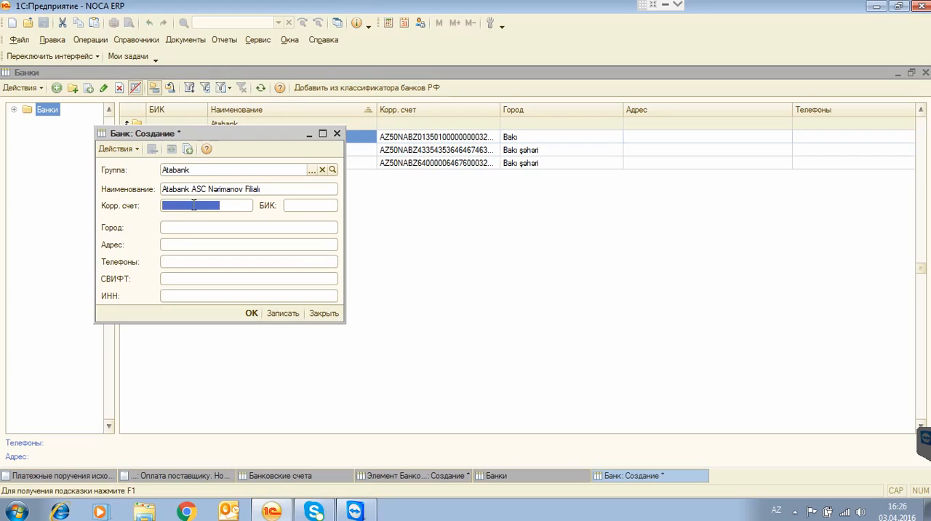
{"action": "key", "text": "Left"}
{"action": "key", "text": "Left"}
{"action": "key", "text": "Left"}
{"action": "key", "text": "Left"}
{"action": "key", "text": "Left"}
{"action": "key", "text": "Left"}
{"action": "key", "text": "Left"}
{"action": "key", "text": "Left"}
Set the bank's БИК to 507257 and its city to "Bakı Şəhəri".
{"action": "left_click", "coordinate": [289, 205]}
{"action": "left_click", "coordinate": [293, 206]}
{"action": "type", "text": "50725"}
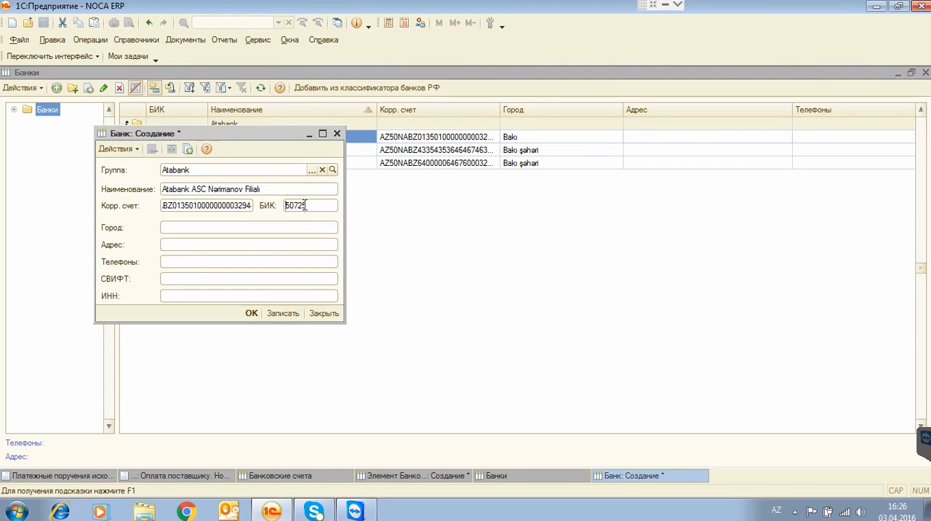
{"action": "type", "text": "7"}
{"action": "left_click_drag", "start_coordinate": [314, 206], "coordinate": [289, 206]}
{"action": "left_click", "coordinate": [184, 228]}
{"action": "type", "text": "Bakı"}
{"action": "type", "text": " Şahari"}
Set the bank's СВИФТ code to ATAZAZ22 and fill in its tax number in ИНН.
{"action": "left_click", "coordinate": [181, 277]}
{"action": "type", "text": "ATAZAZ"}
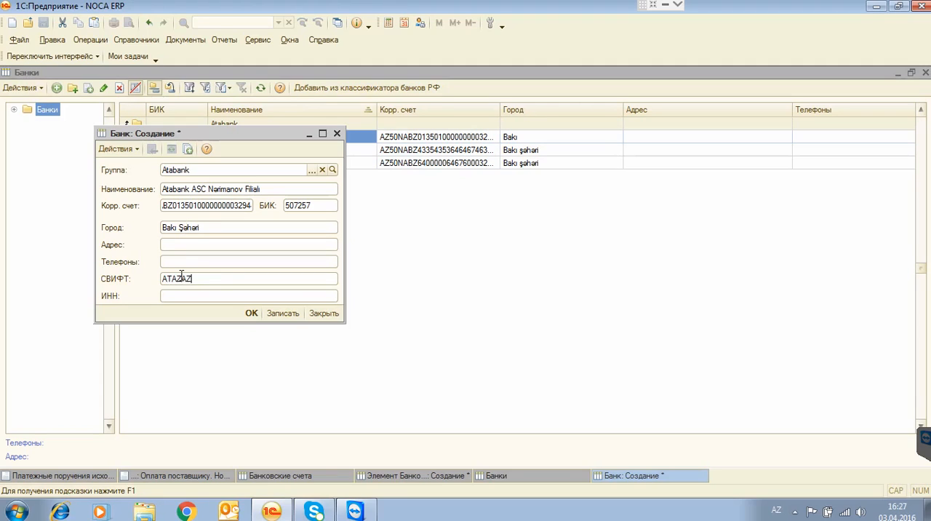
{"action": "type", "text": "22"}
{"action": "left_click", "coordinate": [195, 292]}
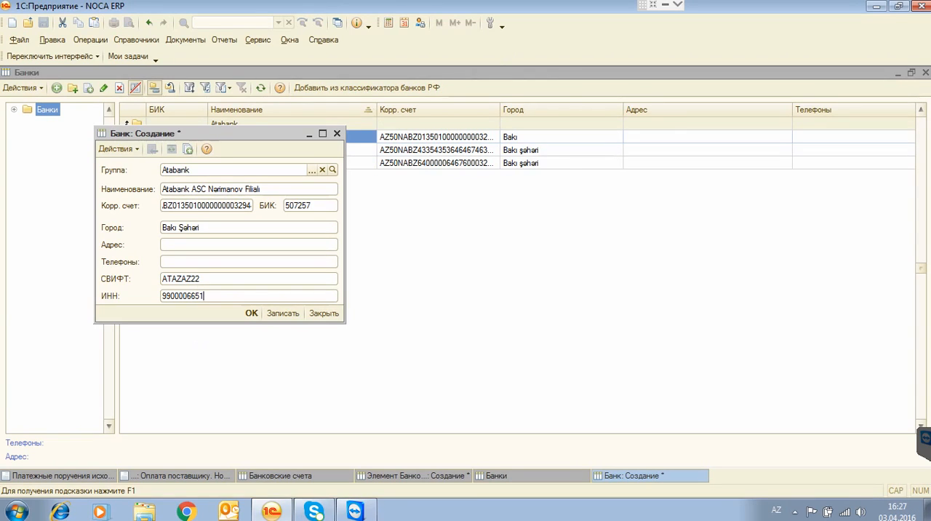
Review the correspondent account, БИК, СВИФТ and ИНН entries and save the new bank.
{"action": "left_click", "coordinate": [192, 206]}
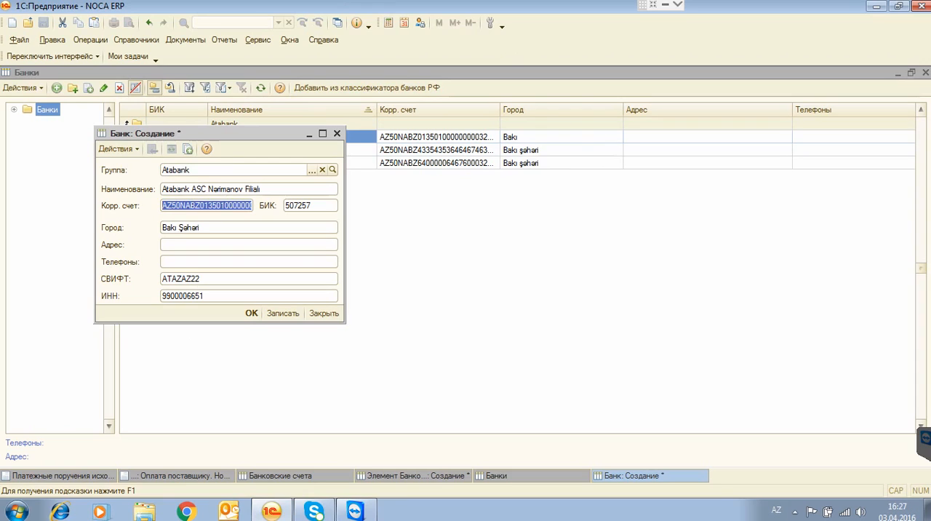
{"action": "left_click", "coordinate": [297, 202]}
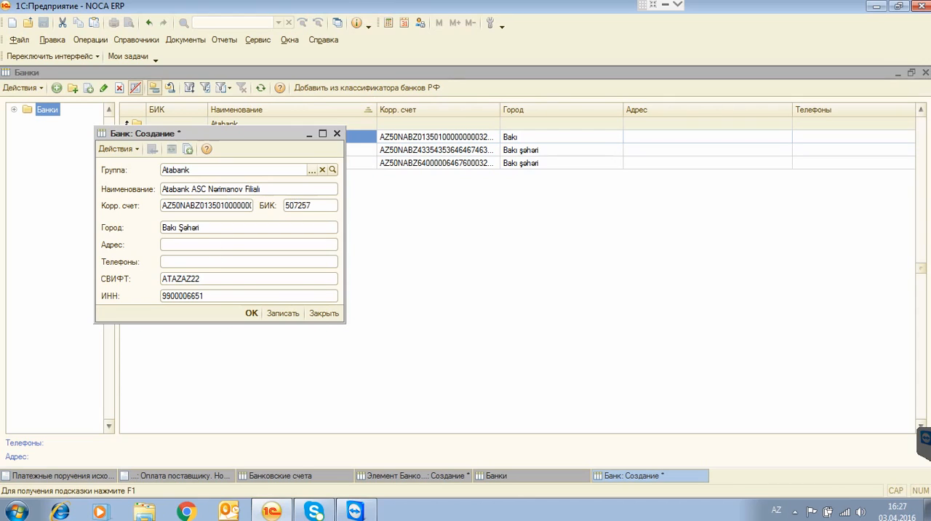
{"action": "left_click", "coordinate": [195, 281]}
{"action": "left_click", "coordinate": [194, 296]}
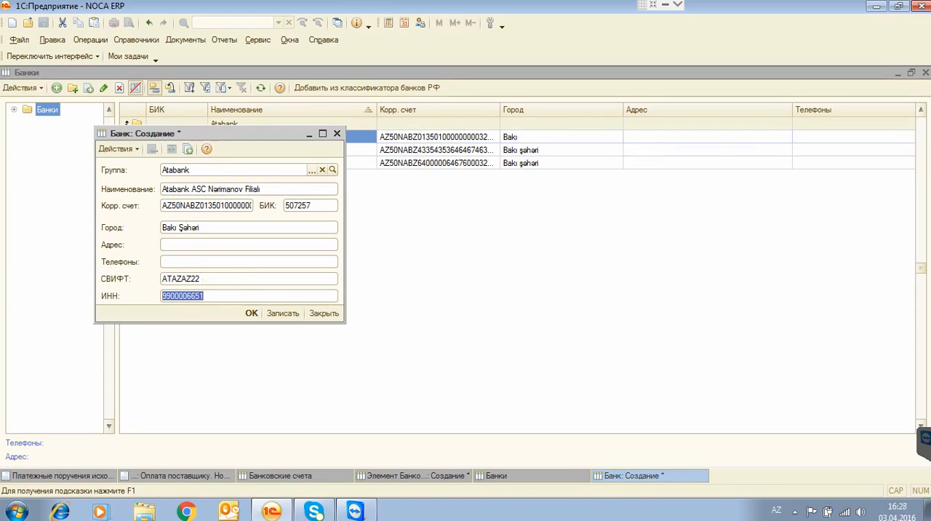
{"action": "left_click", "coordinate": [180, 206]}
{"action": "left_click", "coordinate": [181, 279]}
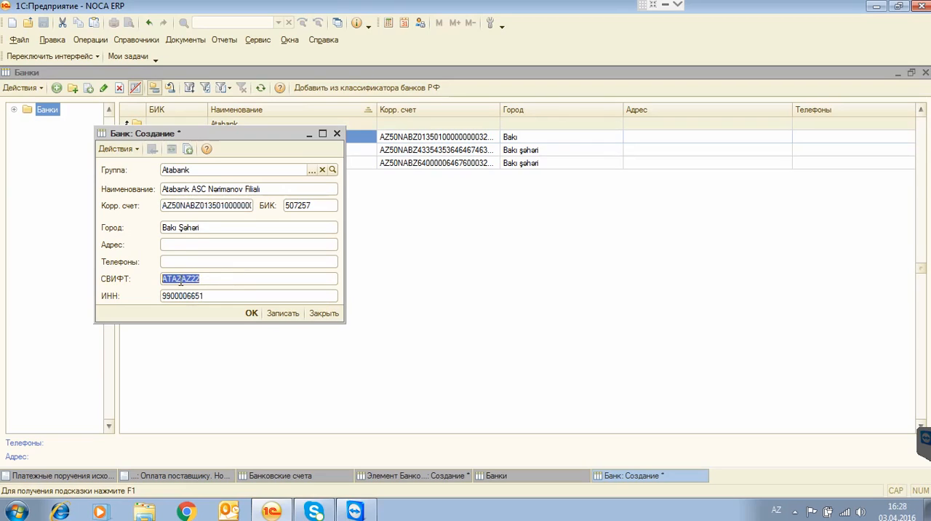
{"action": "left_click", "coordinate": [181, 295]}
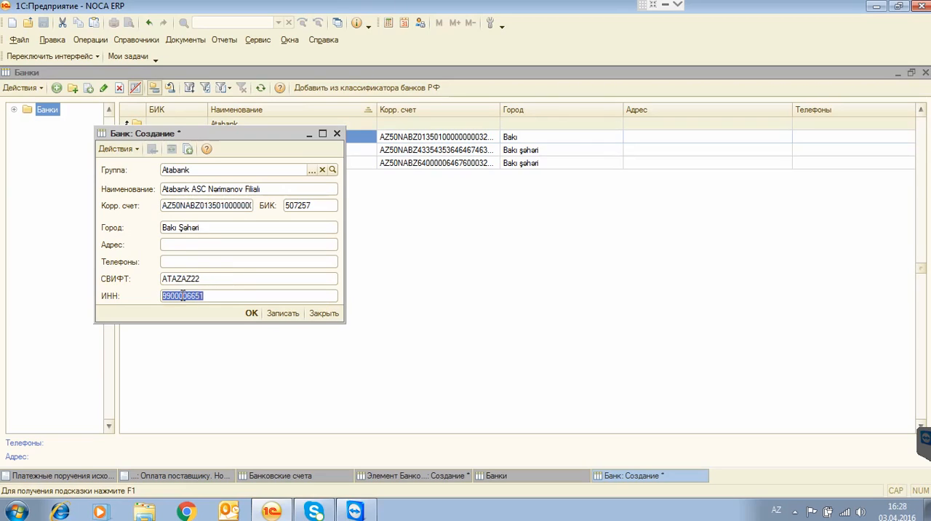
{"action": "left_click", "coordinate": [314, 204]}
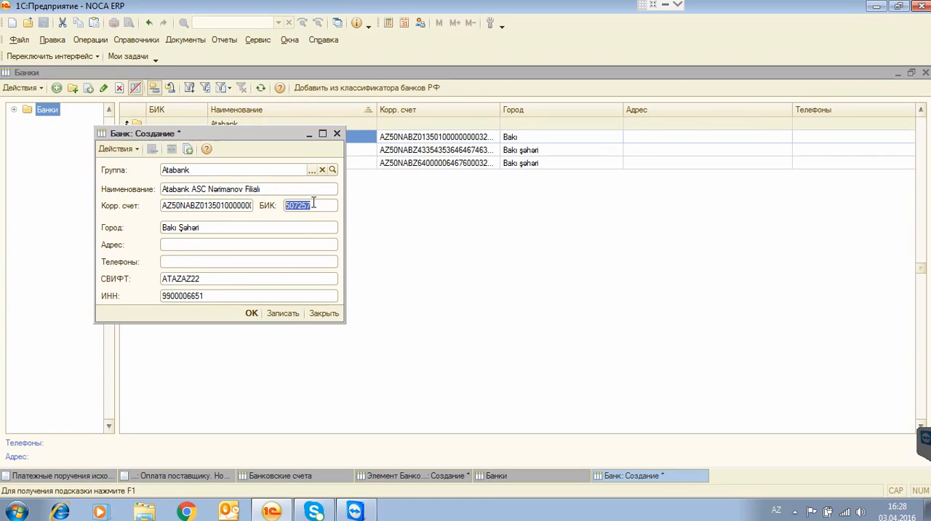
{"action": "left_click", "coordinate": [252, 312]}
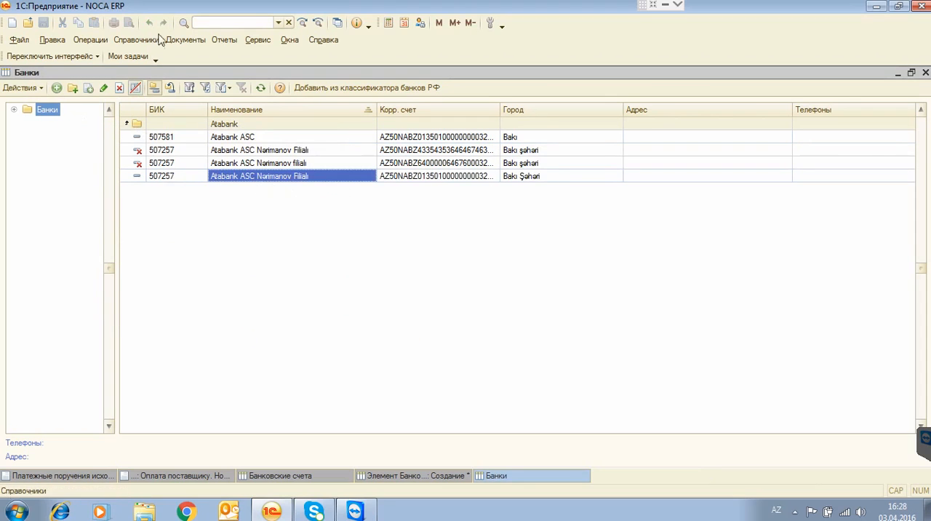
Create a new outgoing payment order (Платежное поручение исходящее) and open the bank account selection for the NÖCA organization.
{"action": "left_click", "coordinate": [177, 41]}
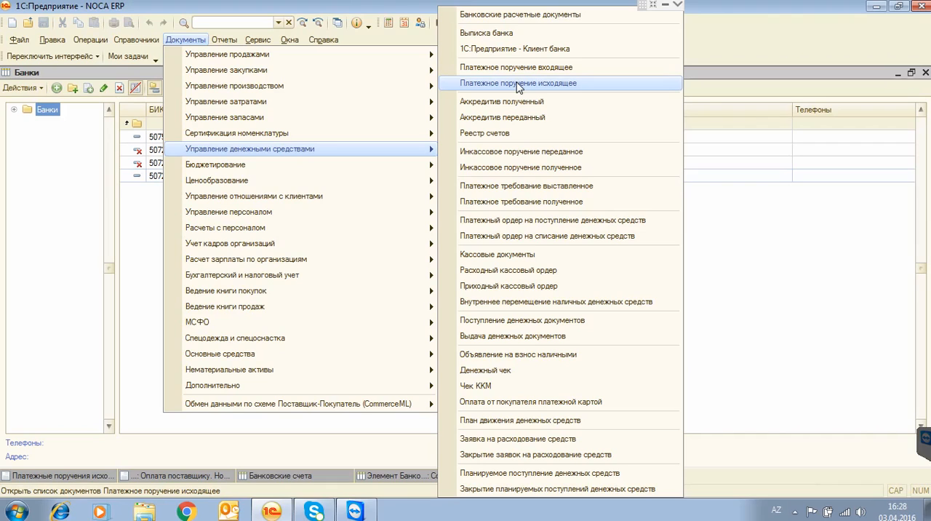
{"action": "left_click", "coordinate": [519, 84]}
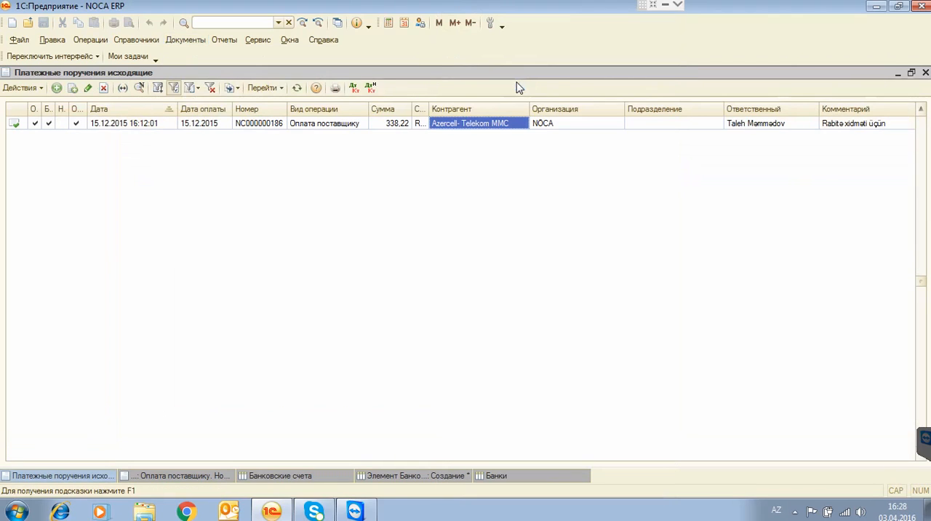
{"action": "left_click", "coordinate": [57, 88]}
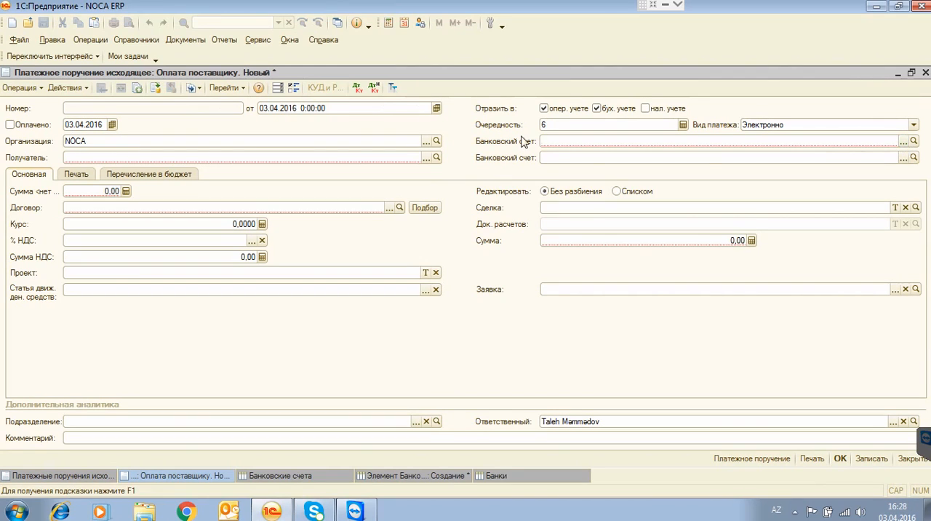
{"action": "left_click", "coordinate": [903, 142]}
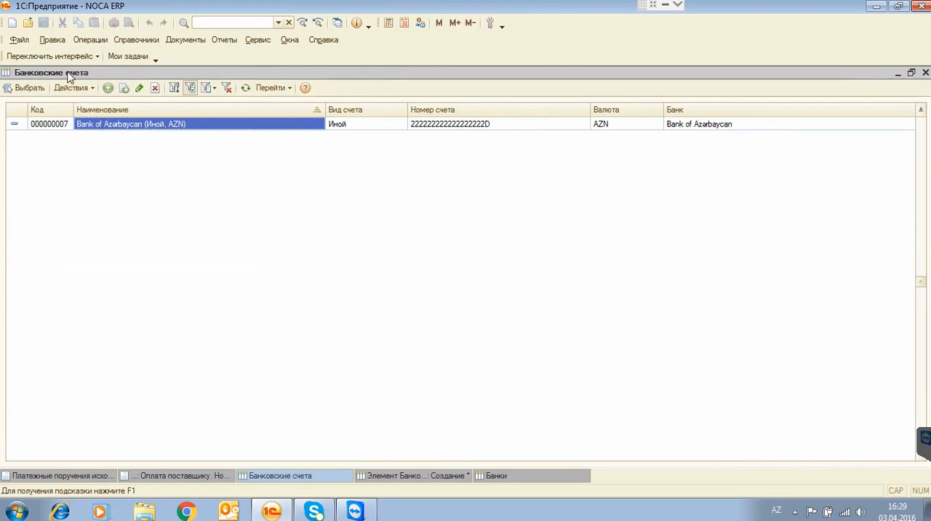
{"action": "left_click", "coordinate": [91, 41]}
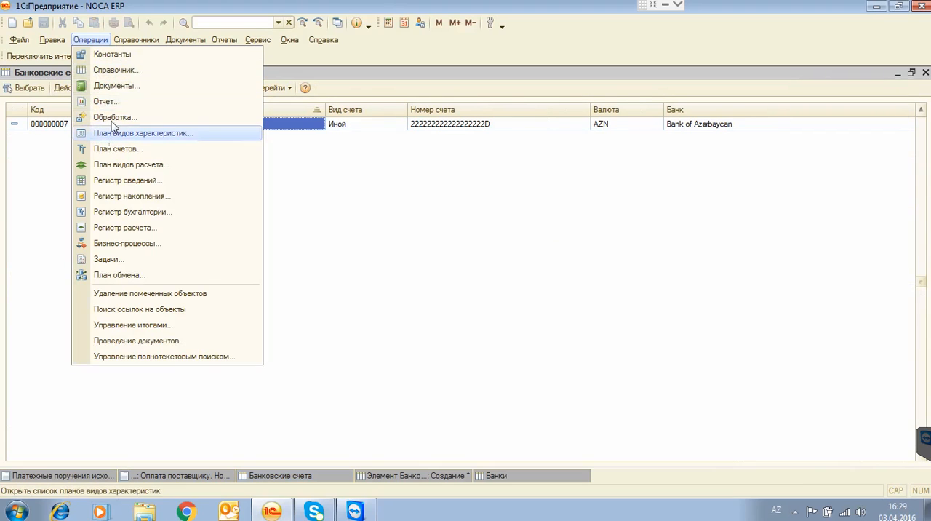
{"action": "left_click", "coordinate": [110, 71]}
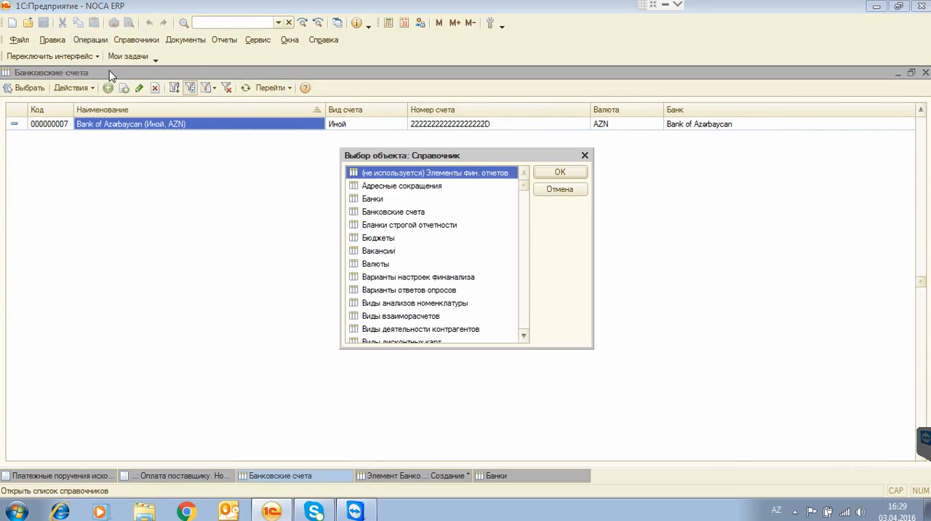
{"action": "left_click", "coordinate": [386, 214]}
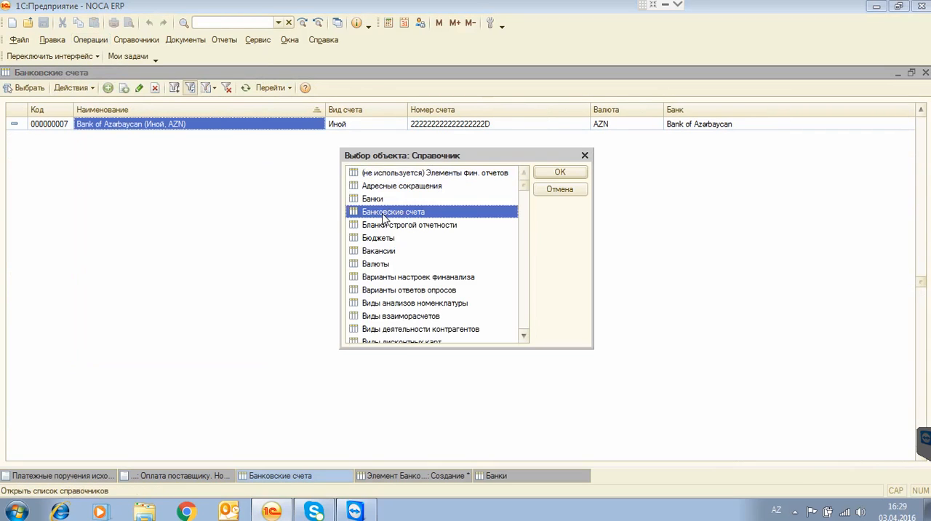
{"action": "left_click", "coordinate": [585, 156]}
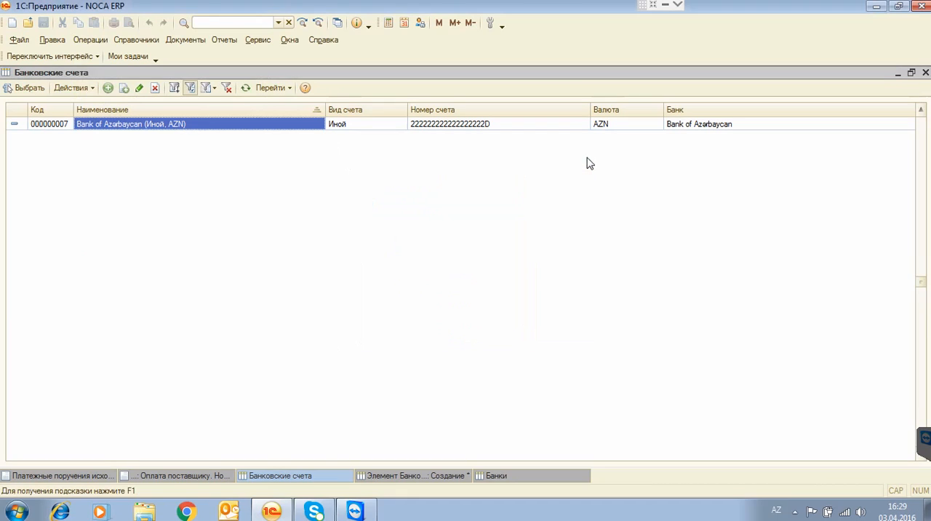
Close the unfinished NÖCA bank account draft without saving its changes.
{"action": "left_click", "coordinate": [108, 88]}
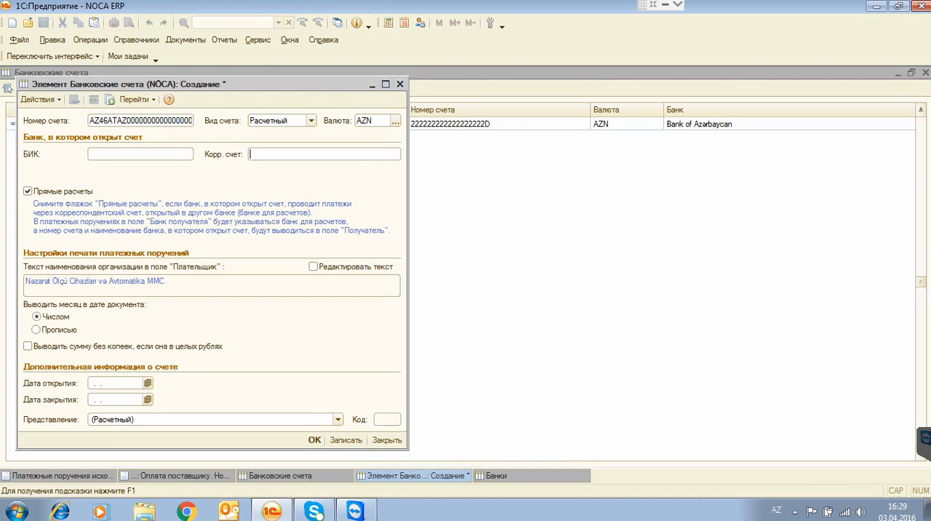
{"action": "left_click_drag", "start_coordinate": [260, 84], "coordinate": [315, 101]}
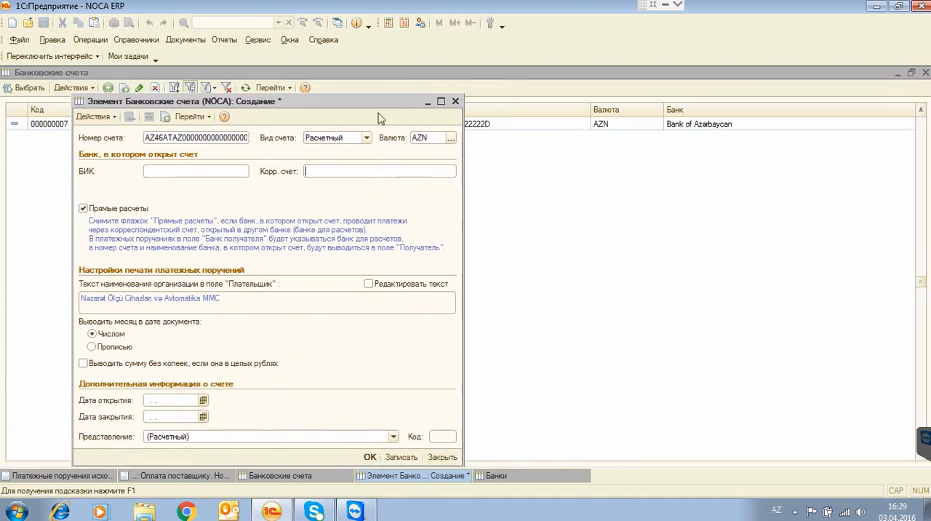
{"action": "left_click", "coordinate": [455, 101]}
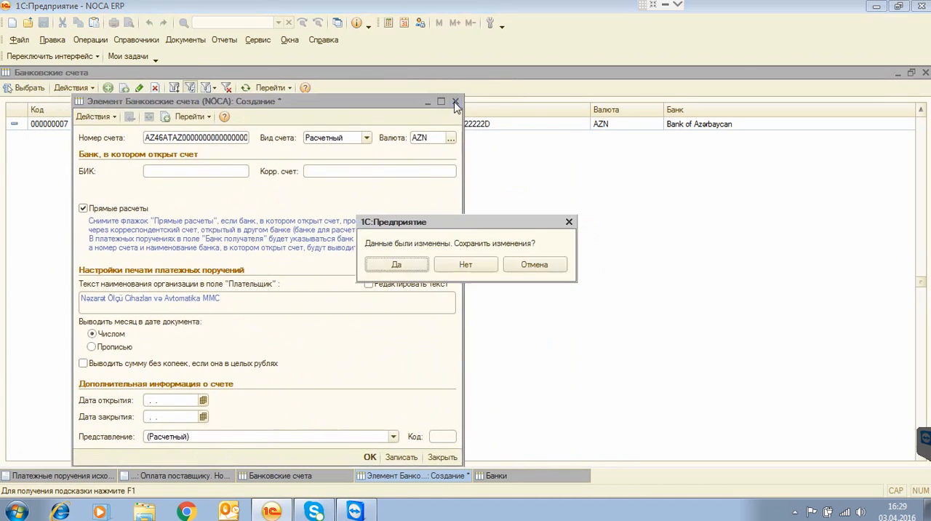
{"action": "left_click", "coordinate": [465, 266]}
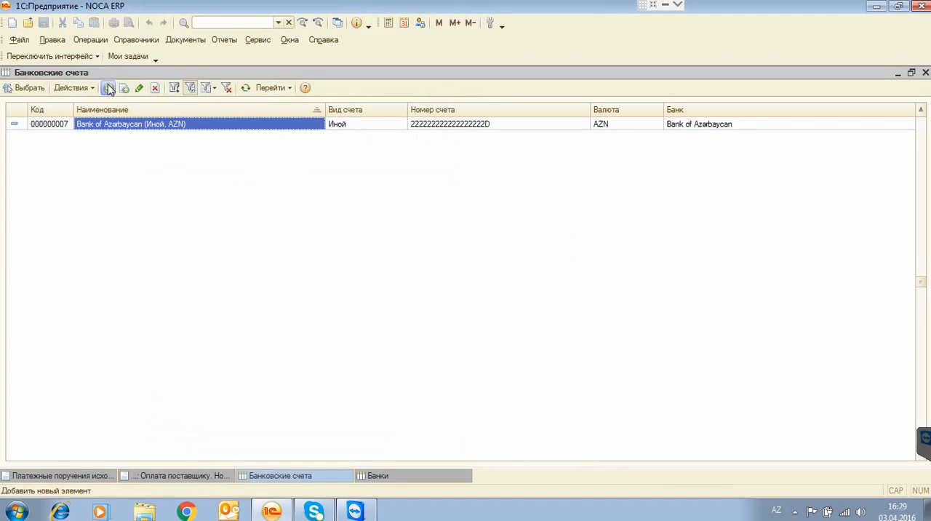
Add a new bank account for NÖCA and enter its account number in Номер счета.
{"action": "left_click", "coordinate": [108, 87]}
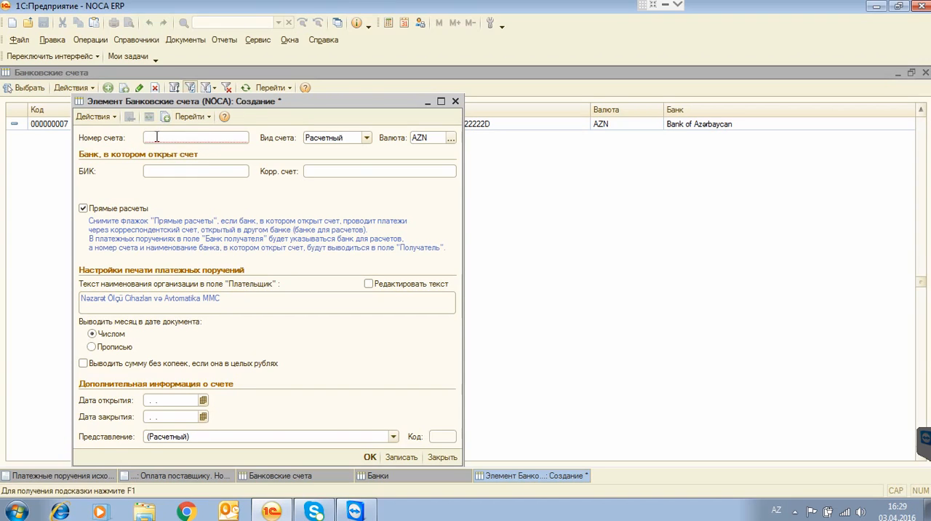
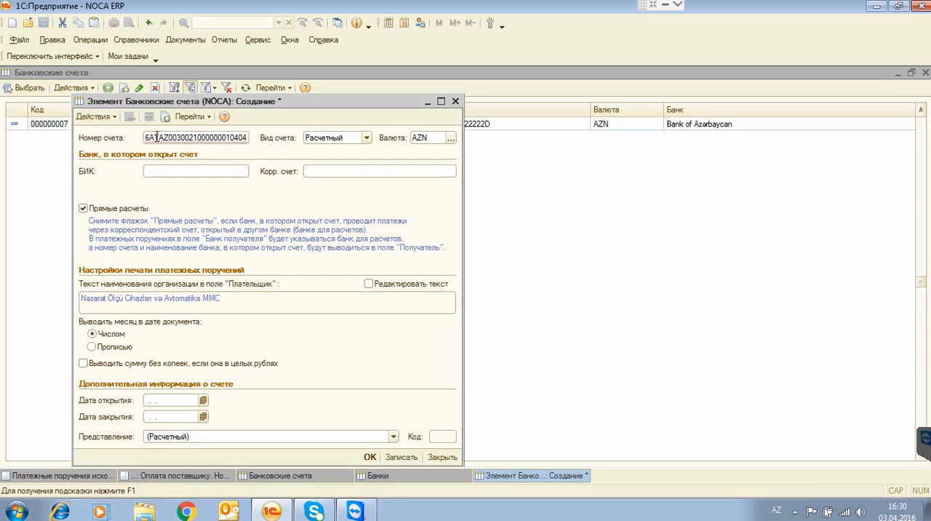
{"action": "left_click", "coordinate": [320, 143]}
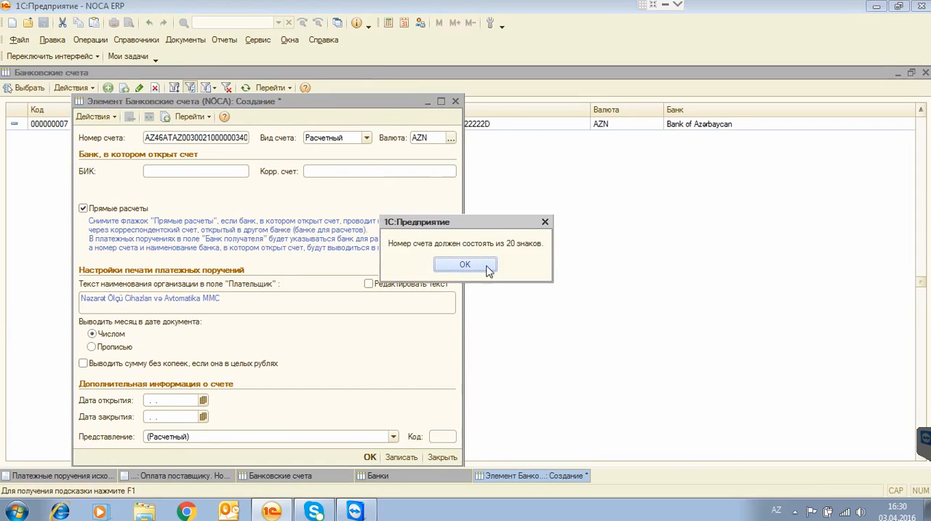
Dismiss the account-number message and assign the Atabank ASC Nərimanov Filialı with БИК 507257 to the new NÖCA account.
{"action": "left_click", "coordinate": [464, 264]}
{"action": "key", "text": "Tab"}
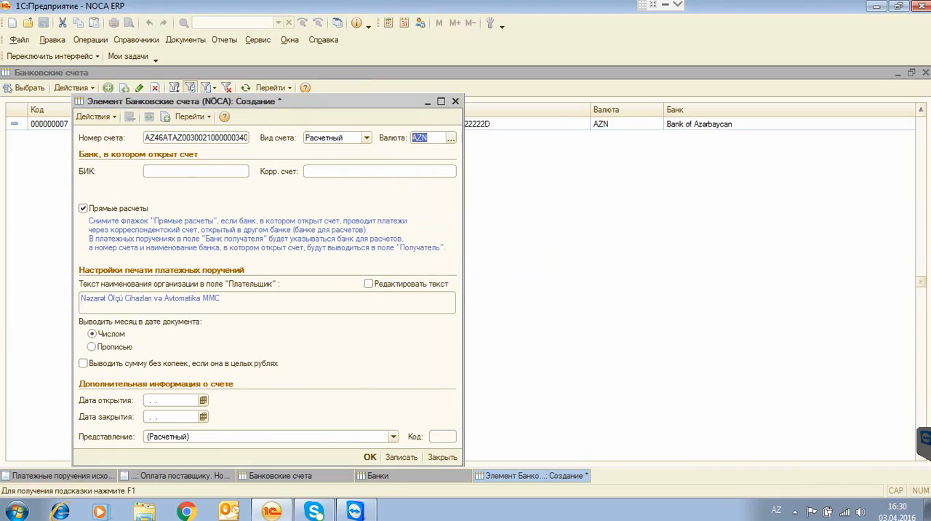
{"action": "left_click", "coordinate": [185, 171]}
{"action": "type", "text": "50725"}
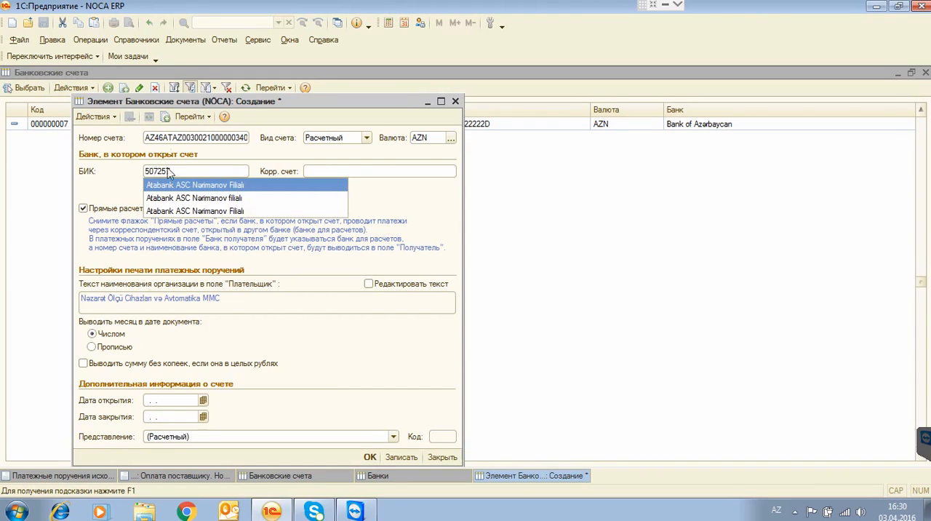
{"action": "type", "text": "7"}
{"action": "left_click", "coordinate": [181, 212]}
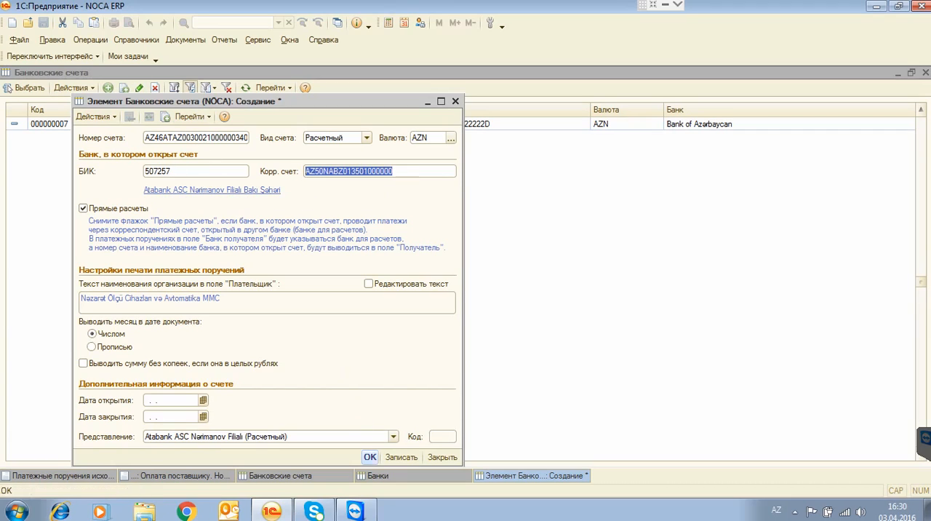
Save the new NÖCA bank account and return to the outgoing payment order, closing the service messages and the account list.
{"action": "left_click", "coordinate": [370, 457]}
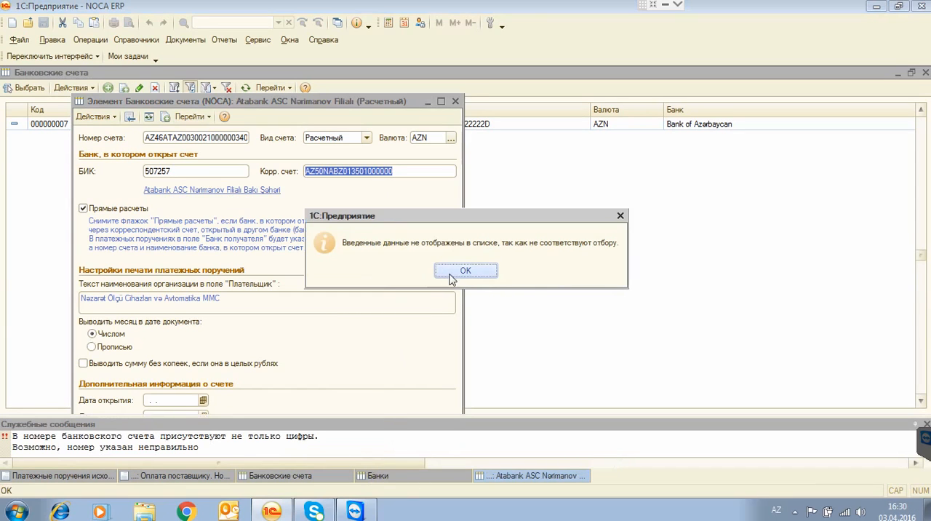
{"action": "left_click", "coordinate": [453, 273]}
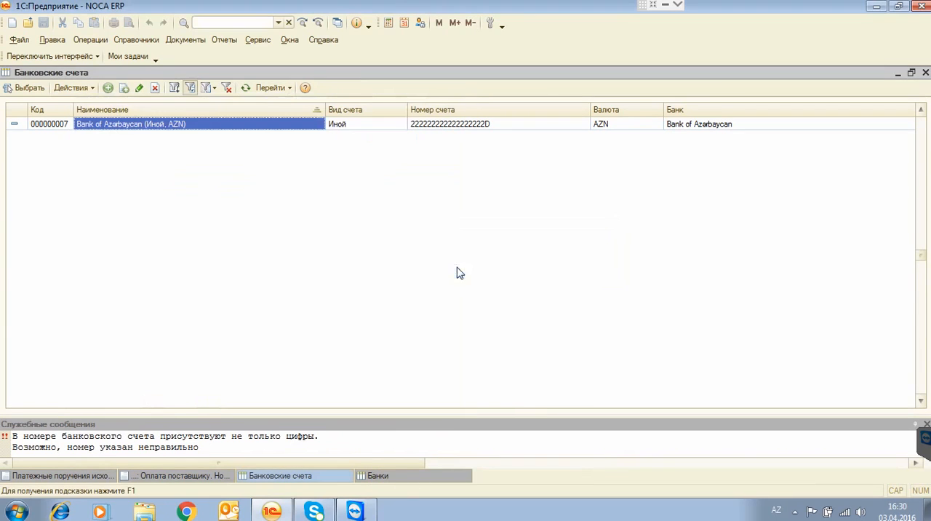
{"action": "left_click", "coordinate": [926, 424]}
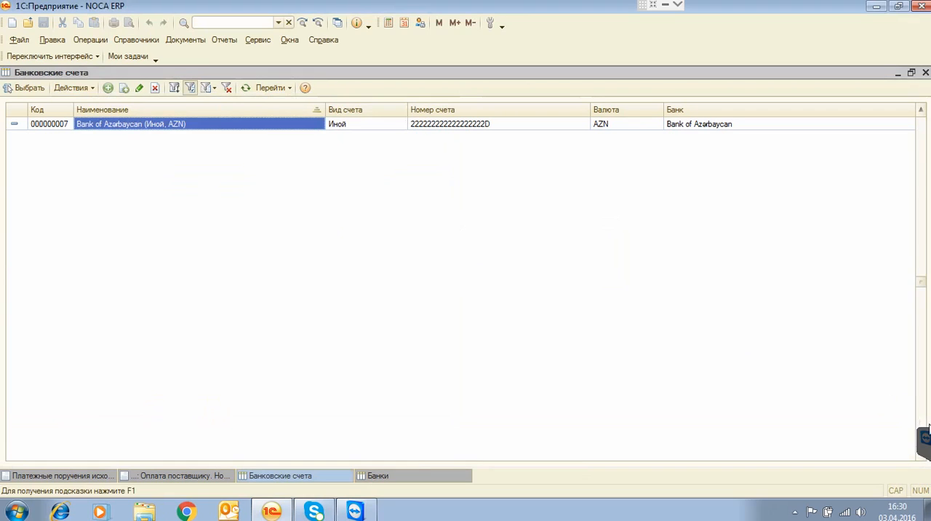
{"action": "left_click", "coordinate": [925, 72]}
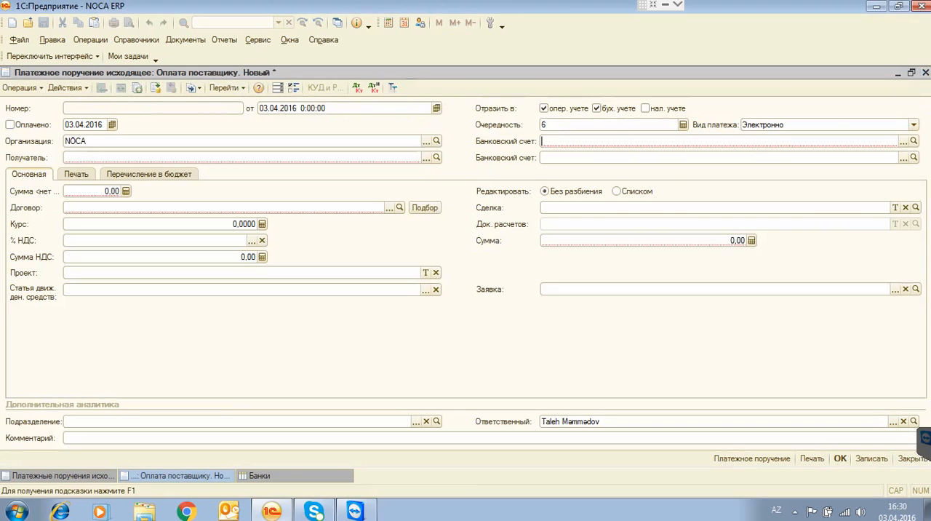
Set NÖCA's bank account in the payment order to Atabank ASC Nərimanov Filialı (Расчетный).
{"action": "type", "text": "Ata"}
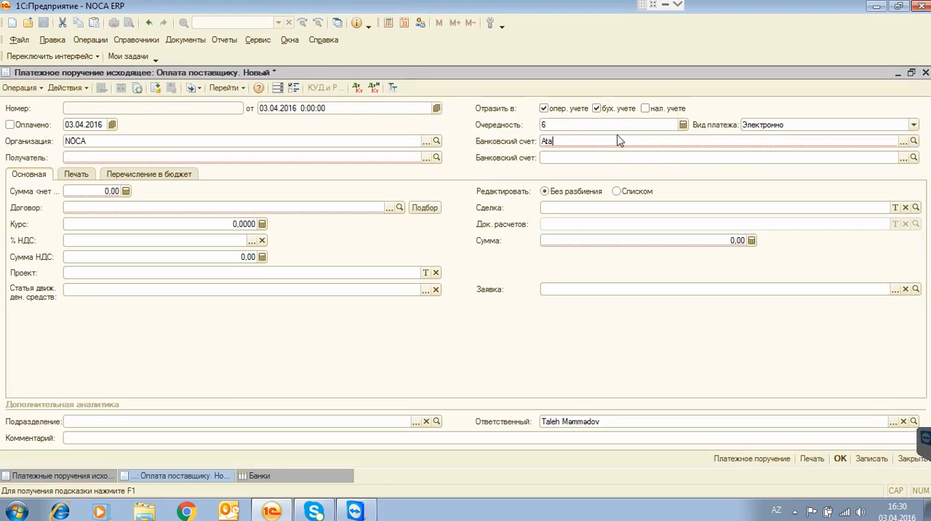
{"action": "key", "text": "Return"}
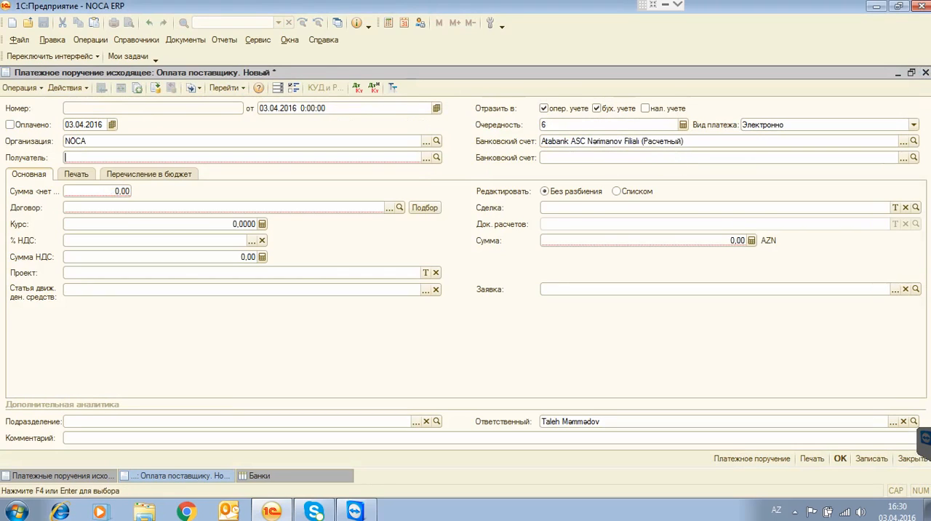
{"action": "left_click", "coordinate": [638, 143]}
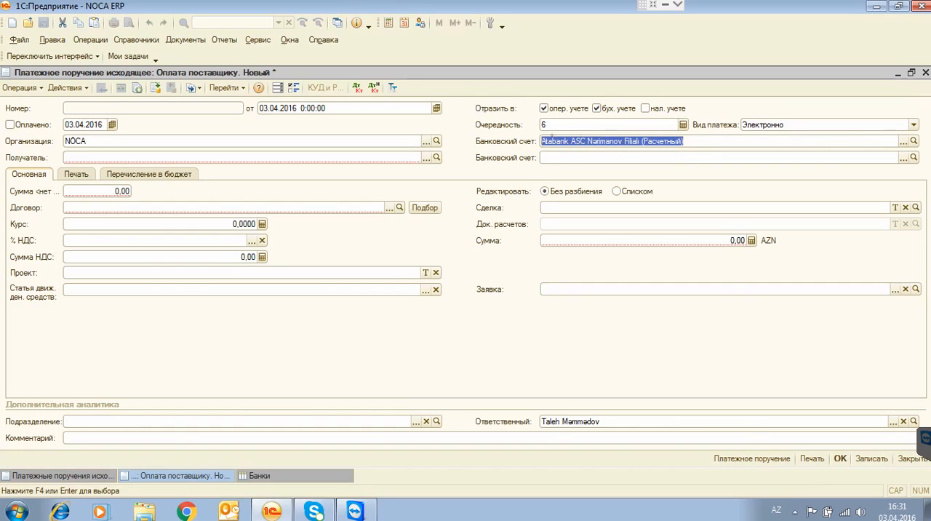
{"action": "left_click_drag", "start_coordinate": [546, 143], "coordinate": [702, 146]}
{"action": "left_click", "coordinate": [79, 156]}
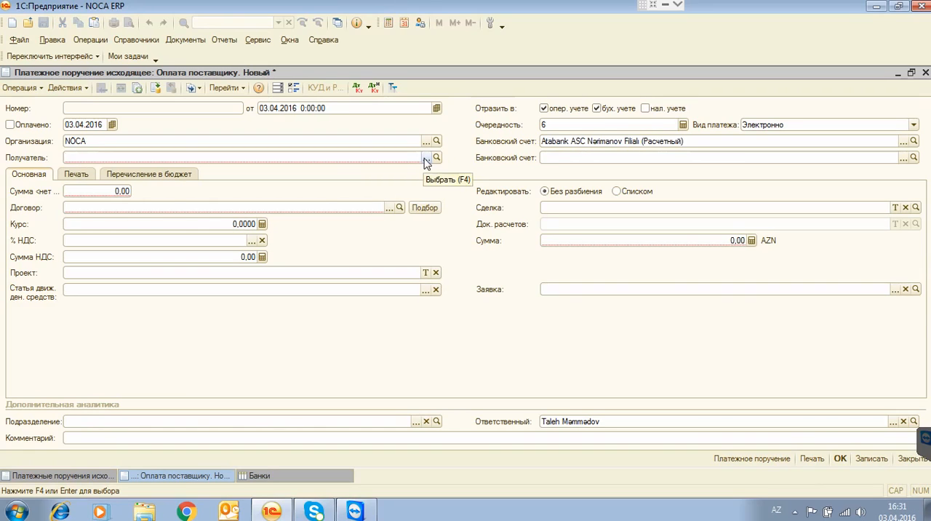
{"action": "left_click", "coordinate": [617, 158]}
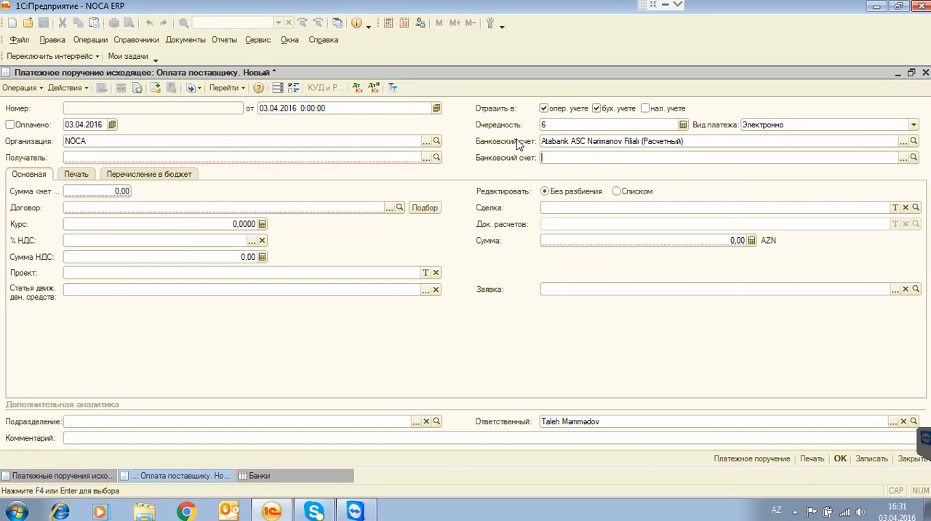
Create a counterparty named ""Azərsu ASC in the Контрагенты directory, mark it as Поставщик and save the record.
{"action": "left_click", "coordinate": [138, 40]}
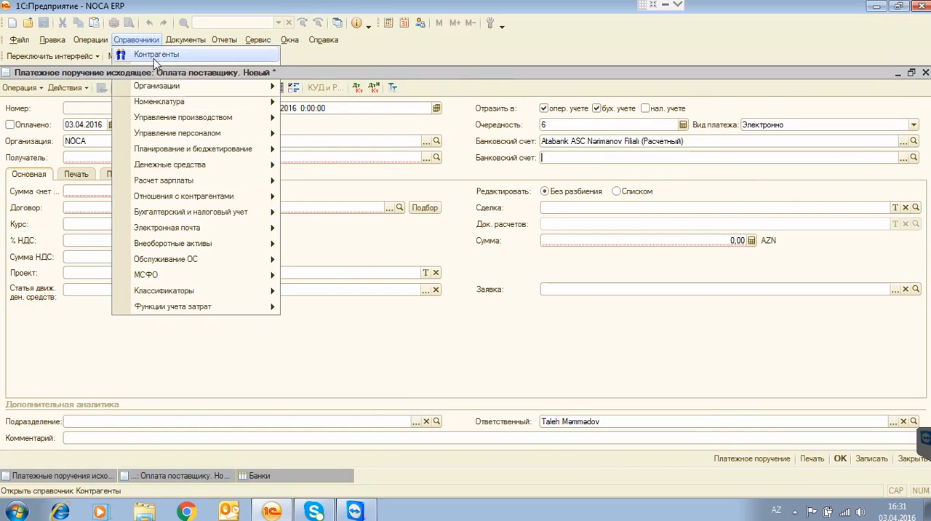
{"action": "left_click", "coordinate": [154, 58]}
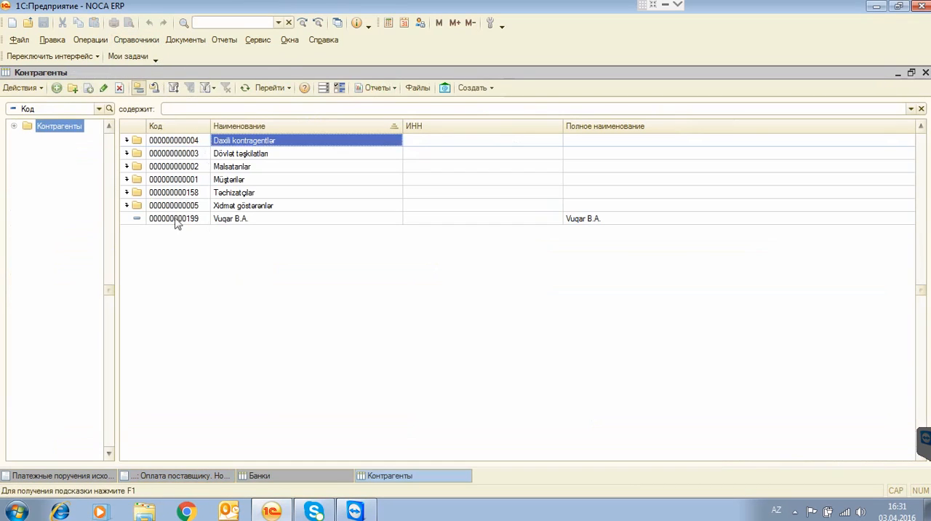
{"action": "left_click", "coordinate": [137, 207]}
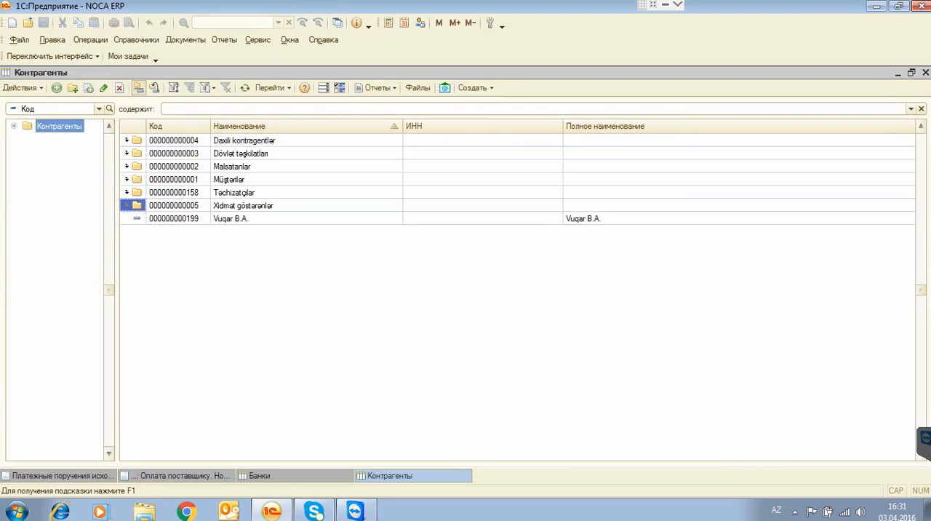
{"action": "left_click", "coordinate": [57, 88]}
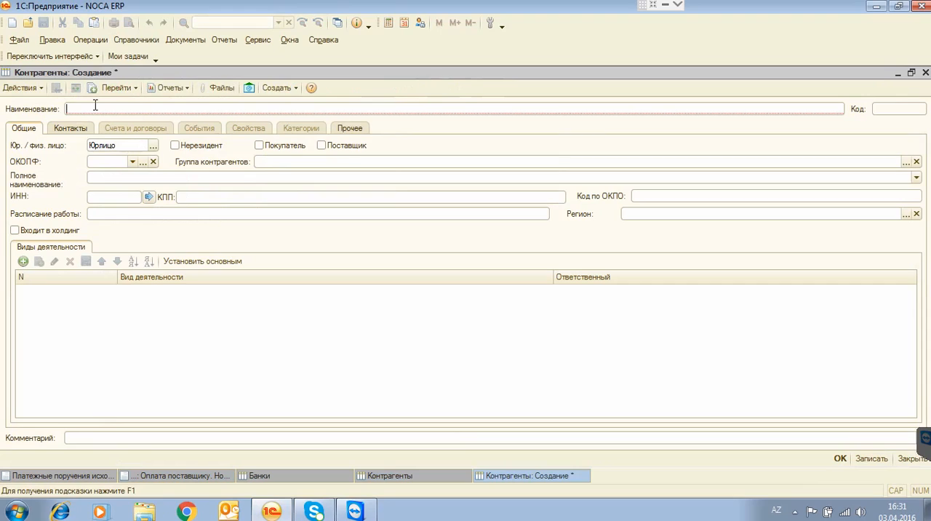
{"action": "type", "text": "\"\"Azarsu ASC"}
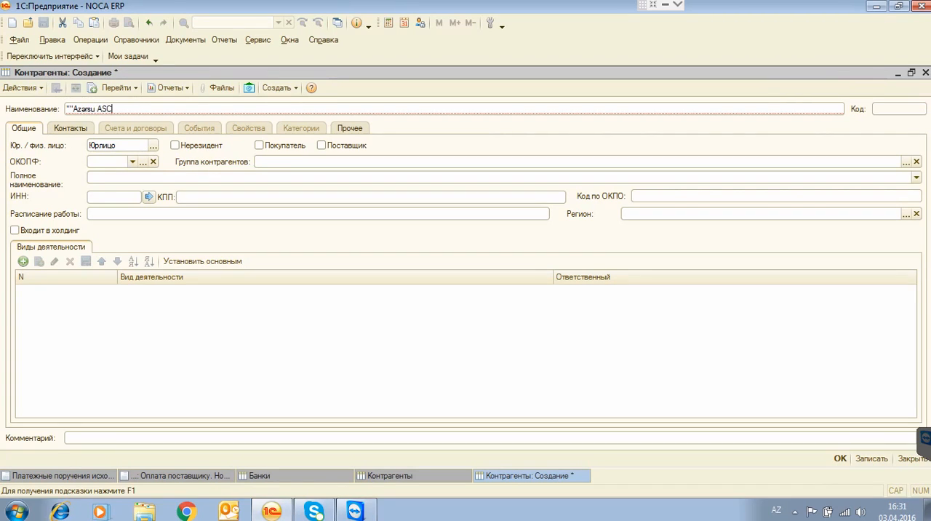
{"action": "key", "text": "Tab"}
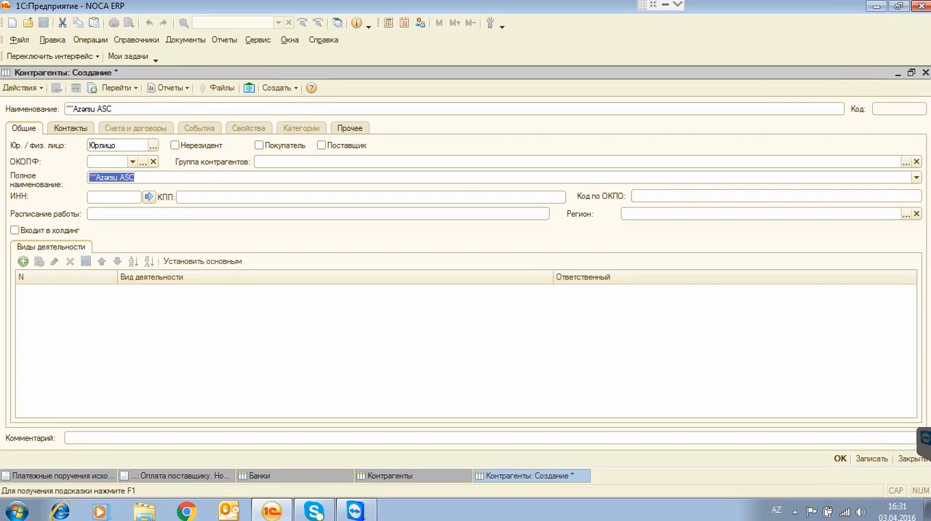
{"action": "left_click", "coordinate": [323, 145]}
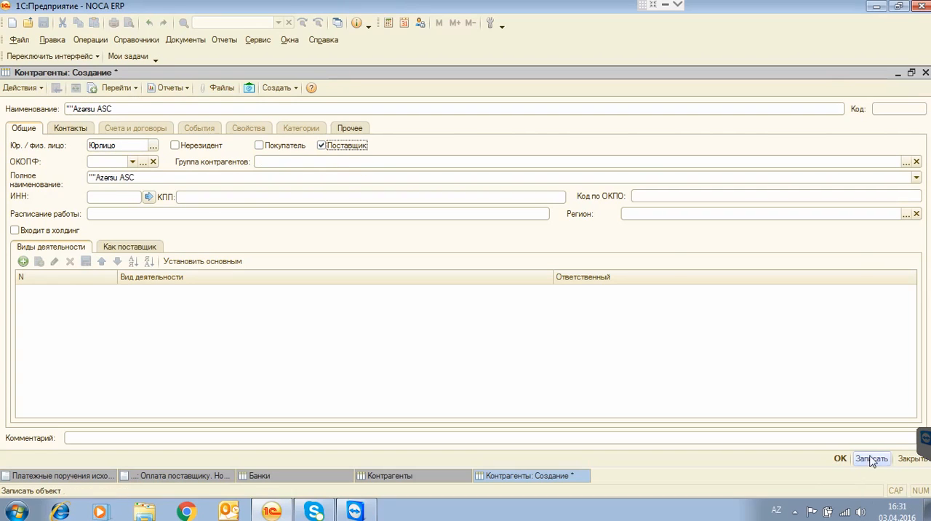
{"action": "left_click", "coordinate": [871, 458]}
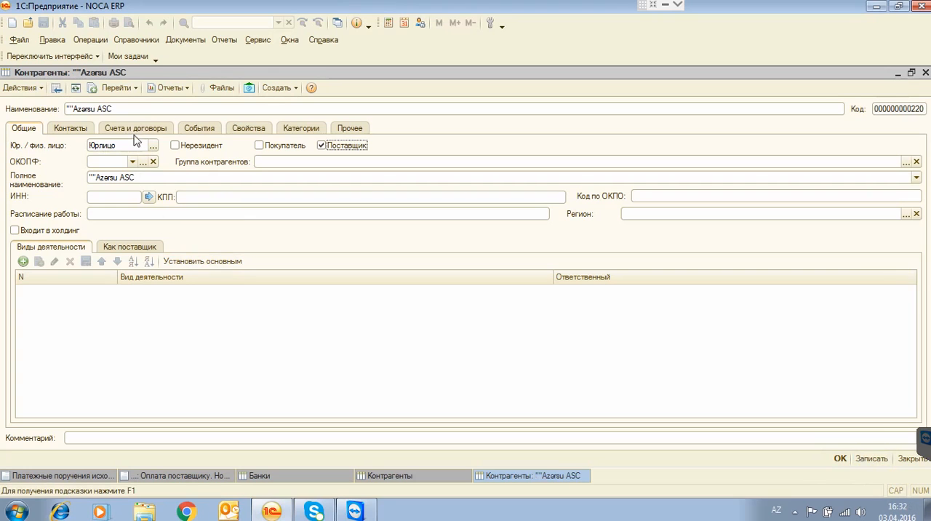
Rename the counterparty's Основной договор contract to Su alışı müqaviləsi, add a comment and save it.
{"action": "left_click", "coordinate": [134, 130]}
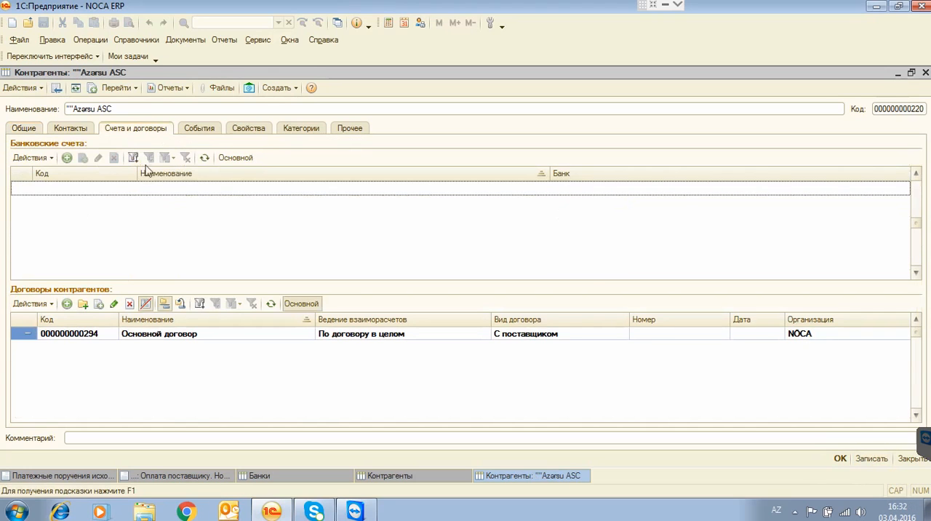
{"action": "left_click", "coordinate": [161, 336]}
{"action": "double_click", "coordinate": [161, 336]}
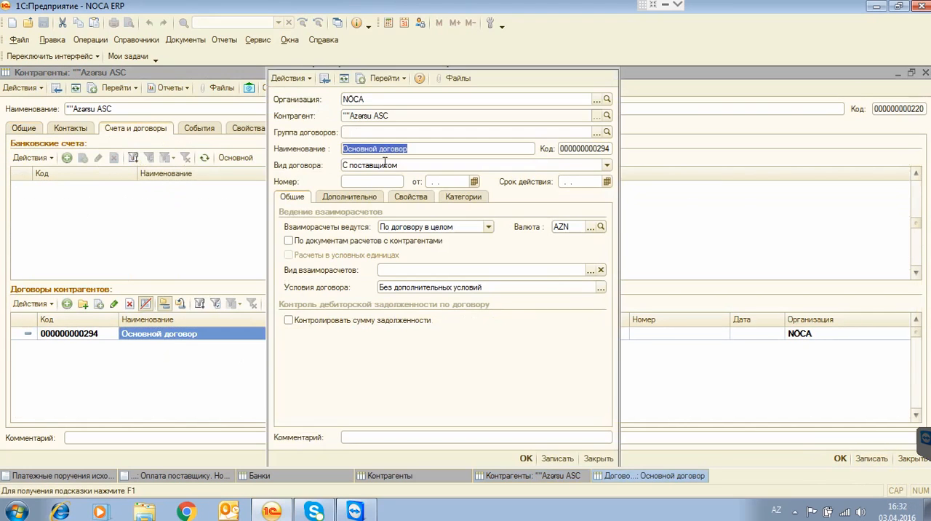
{"action": "type", "text": "Su"}
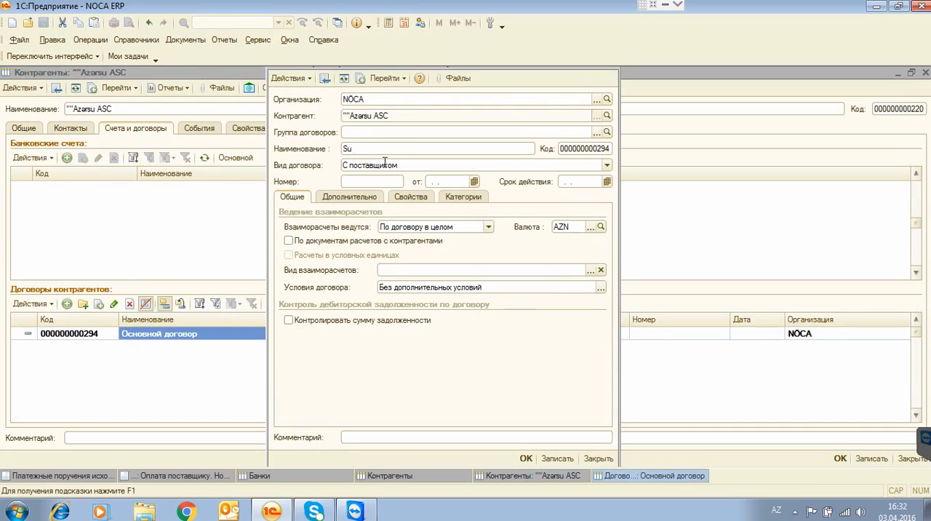
{"action": "type", "text": " aki alış müqaviləsi"}
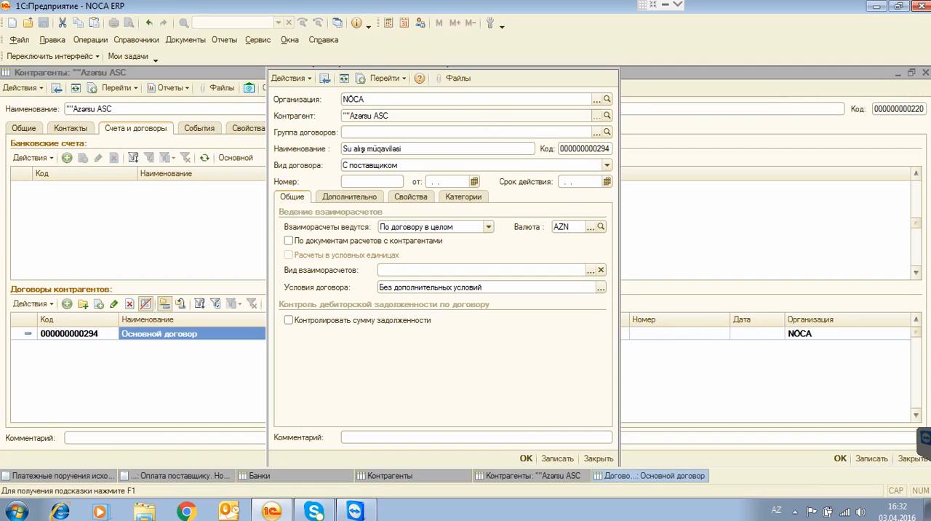
{"action": "left_click", "coordinate": [400, 436]}
{"action": "type", "text": "r435646757edfh"}
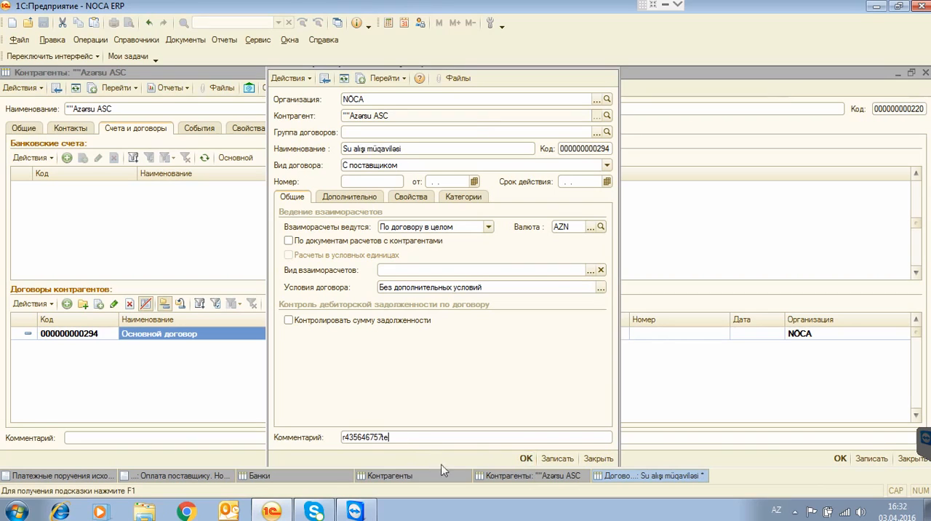
{"action": "left_click", "coordinate": [526, 459]}
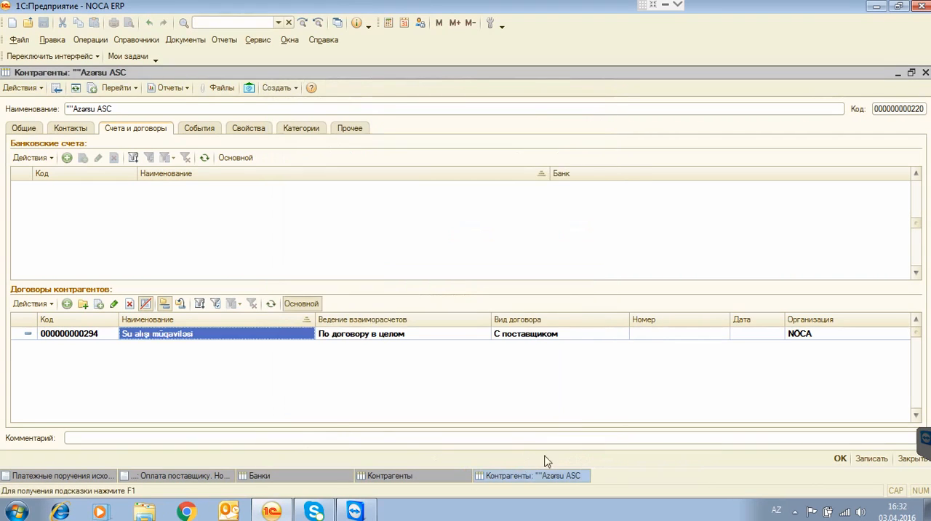
Save and close the ""Azərsu ASC counterparty, and reopen its record at the bank accounts and contracts.
{"action": "left_click", "coordinate": [840, 459]}
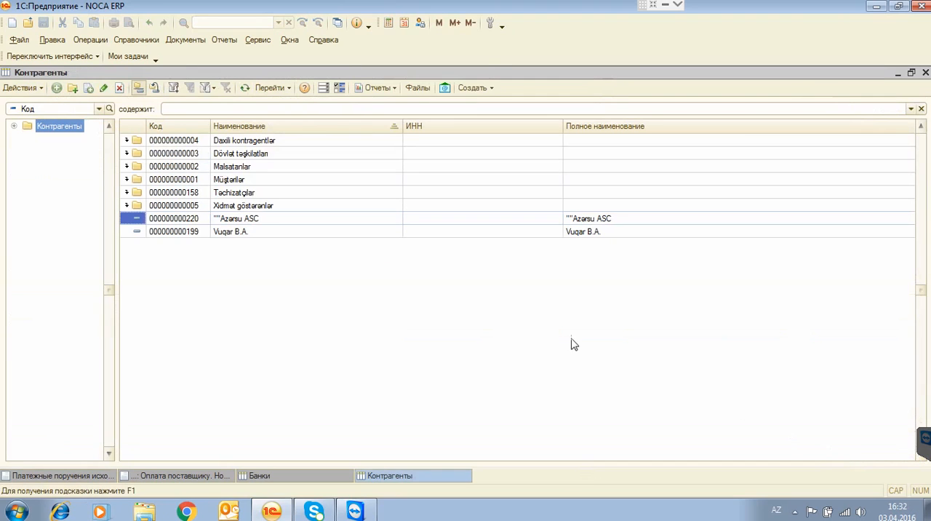
{"action": "double_click", "coordinate": [242, 224]}
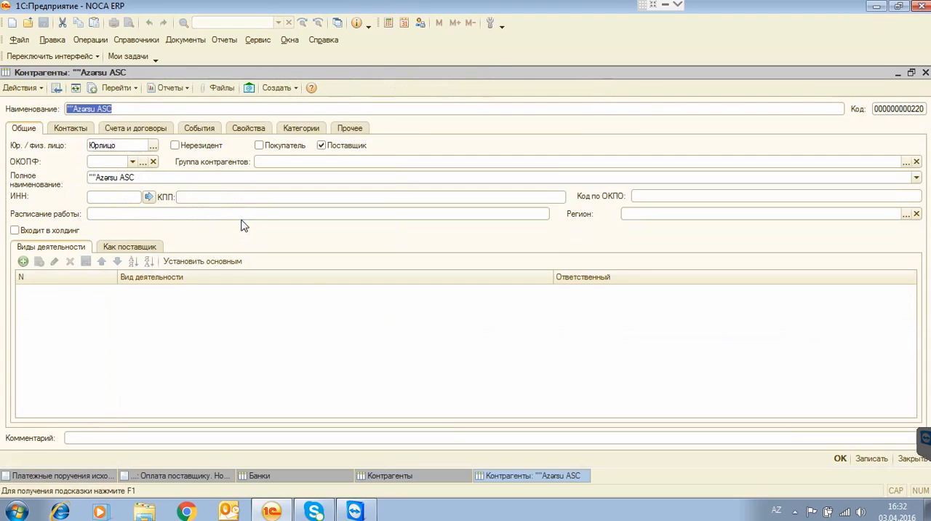
{"action": "left_click", "coordinate": [140, 132]}
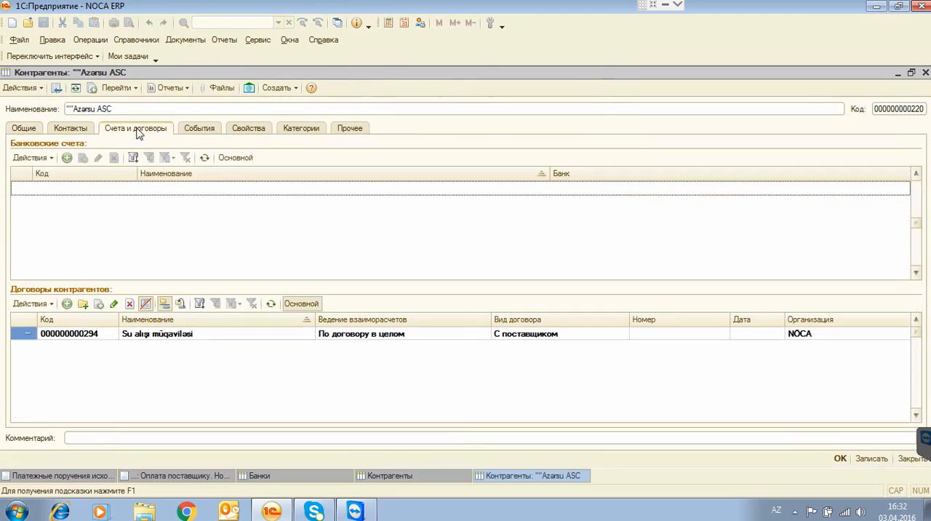
{"action": "left_click", "coordinate": [66, 158]}
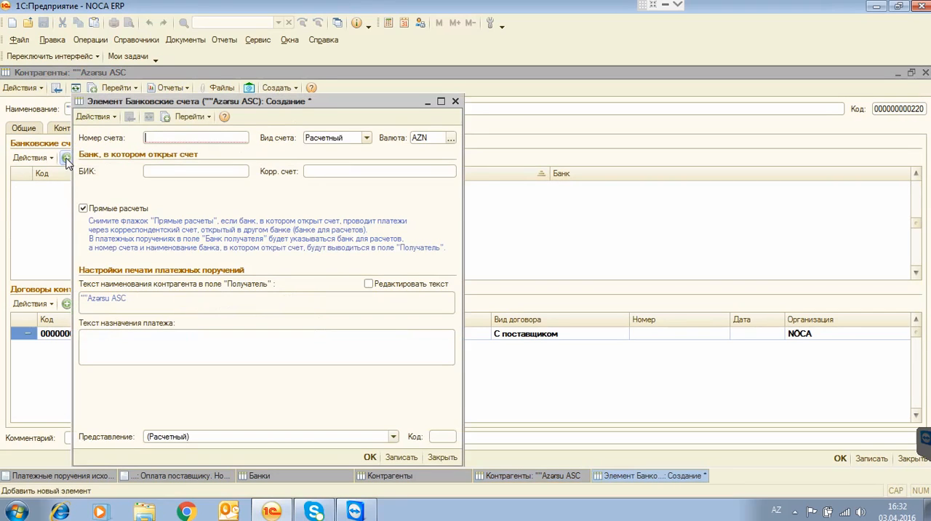
{"action": "left_click", "coordinate": [455, 102]}
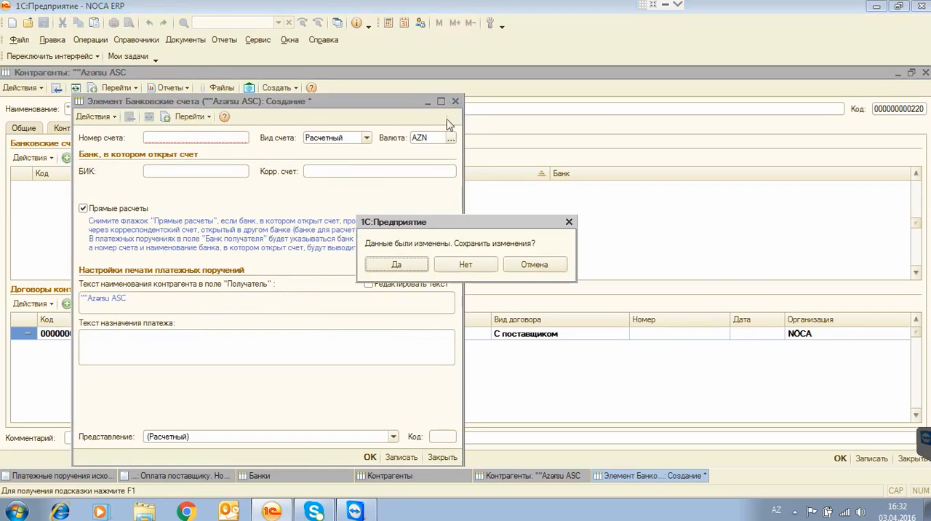
{"action": "left_click", "coordinate": [469, 265]}
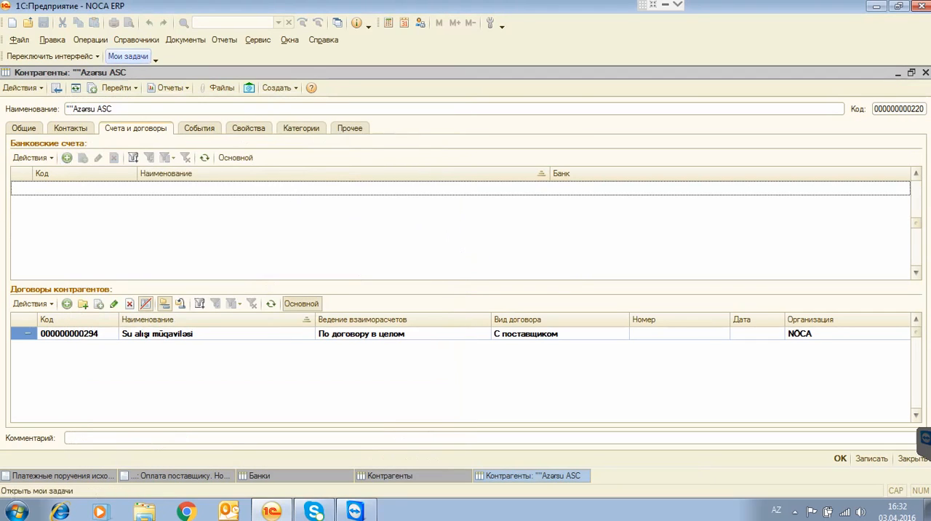
Look up the Atabank ASC record in the Банки directory and close it together with the directory.
{"action": "left_click", "coordinate": [93, 42]}
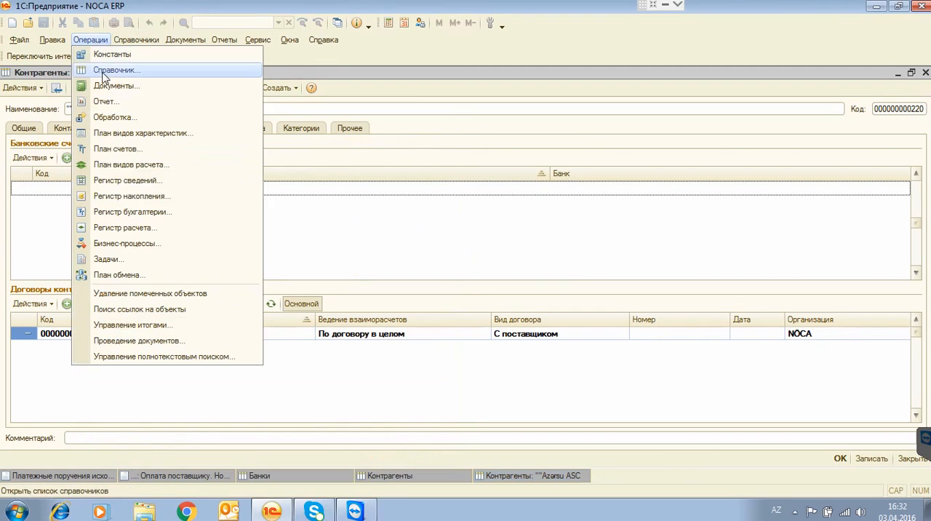
{"action": "left_click", "coordinate": [105, 73]}
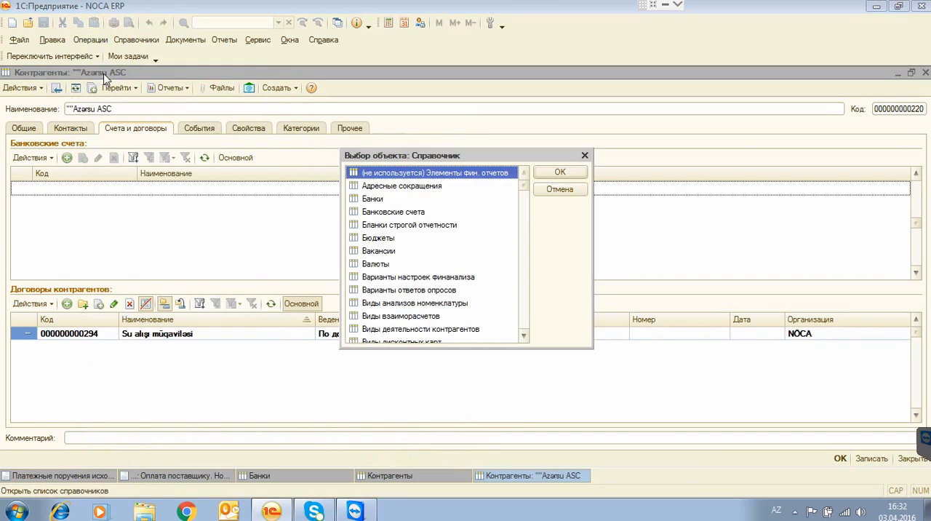
{"action": "left_click", "coordinate": [374, 200]}
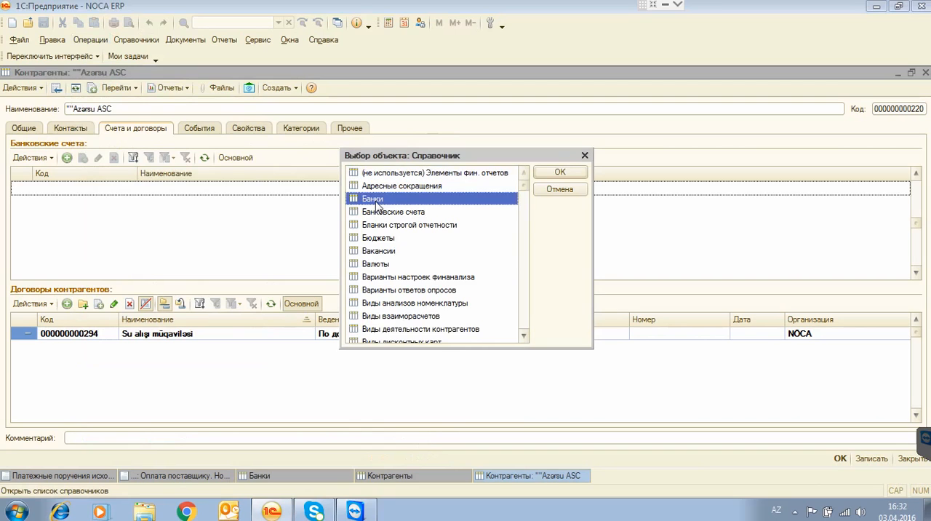
{"action": "double_click", "coordinate": [375, 203]}
{"action": "left_click", "coordinate": [228, 138]}
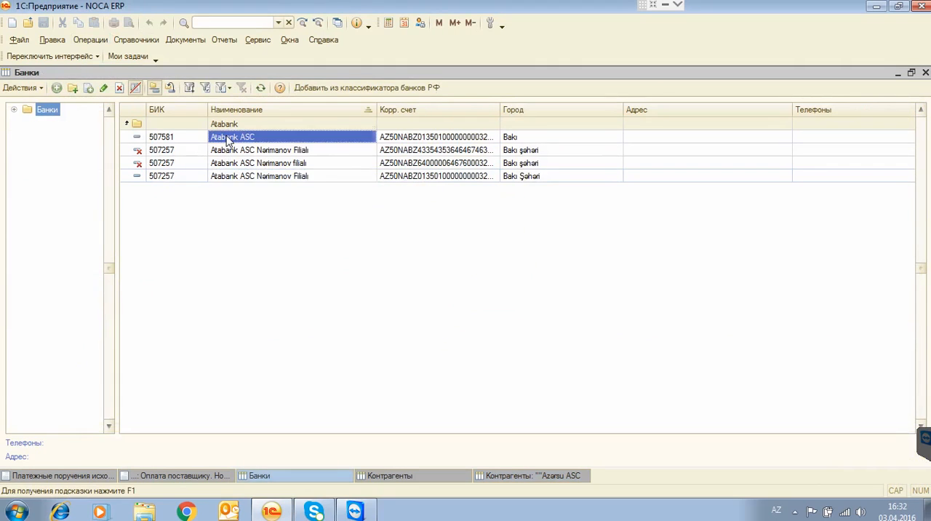
{"action": "double_click", "coordinate": [228, 138]}
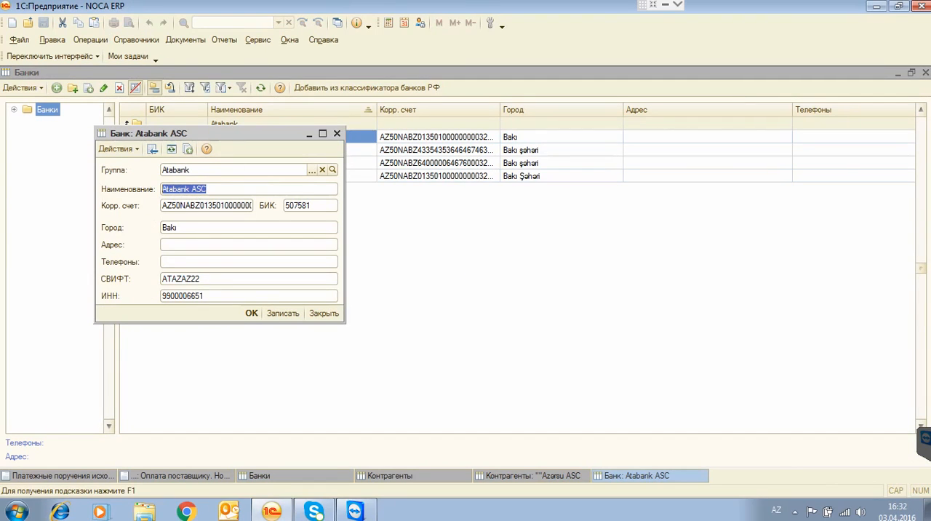
{"action": "left_click", "coordinate": [337, 135]}
{"action": "left_click", "coordinate": [925, 73]}
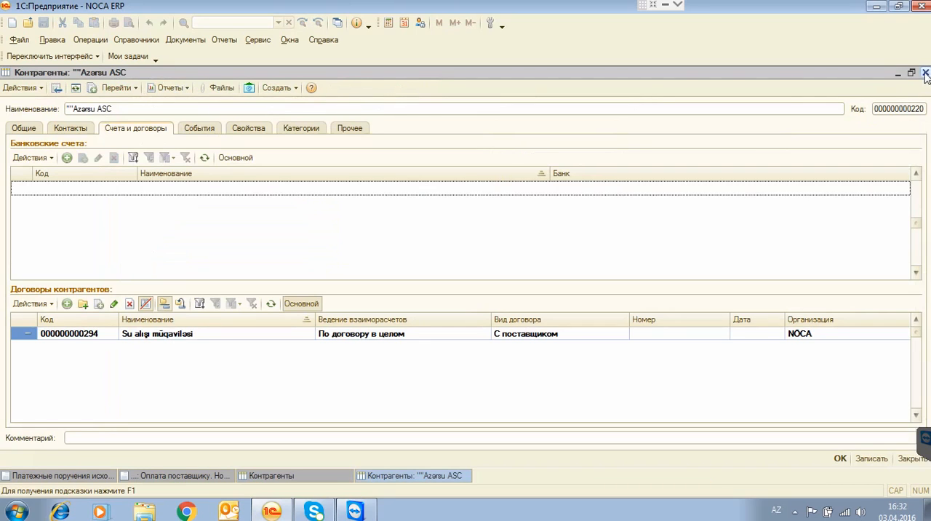
Add a bank account to the ""Azərsu ASC counterparty and enter its account number.
{"action": "left_click", "coordinate": [66, 157]}
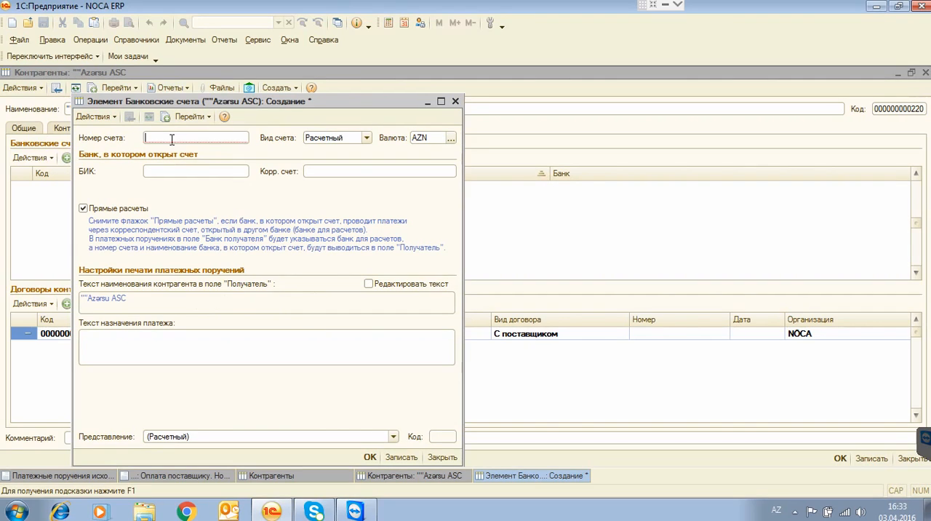
{"action": "type", "text": "A"}
{"action": "type", "text": "Z6"}
{"action": "type", "text": "542455"}
{"action": "type", "text": "365426464564uio63"}
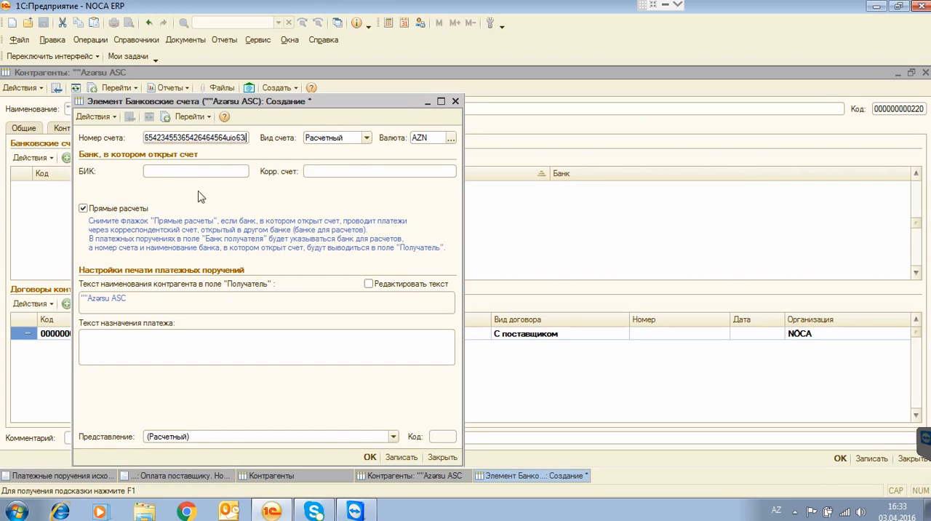
{"action": "key", "text": "Tab"}
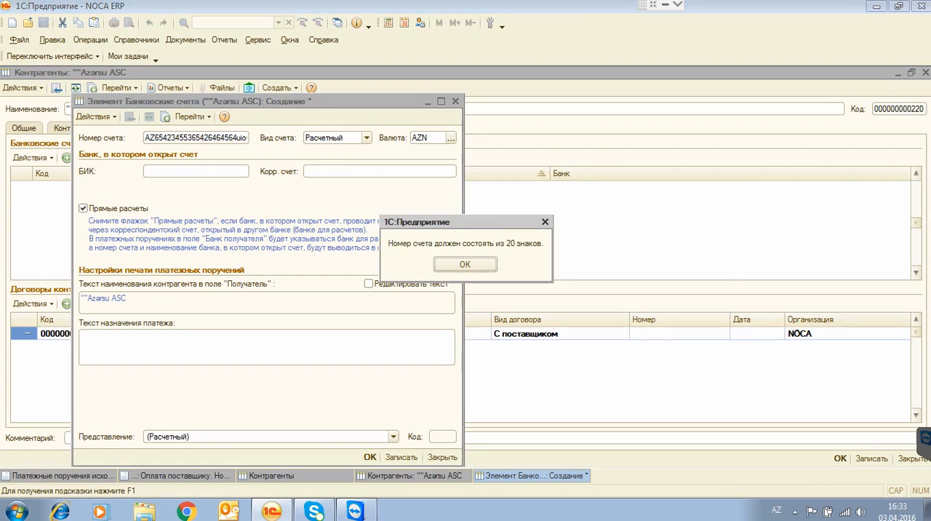
{"action": "left_click", "coordinate": [458, 264]}
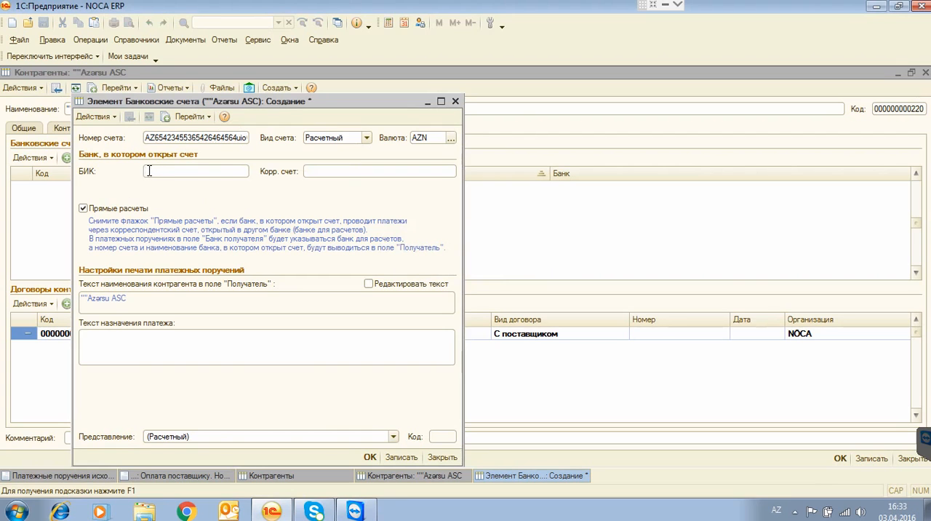
Look up the БИК of Atabank ASC in the Atabank group of the Банки directory.
{"action": "left_click_drag", "start_coordinate": [167, 102], "coordinate": [290, 165]}
{"action": "left_click_drag", "start_coordinate": [340, 182], "coordinate": [340, 183]}
{"action": "left_click", "coordinate": [90, 39]}
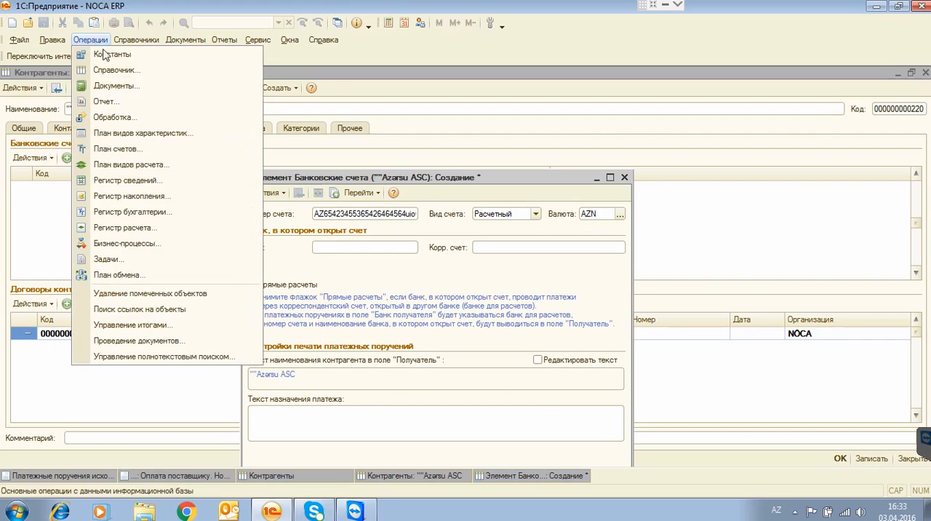
{"action": "left_click", "coordinate": [109, 70]}
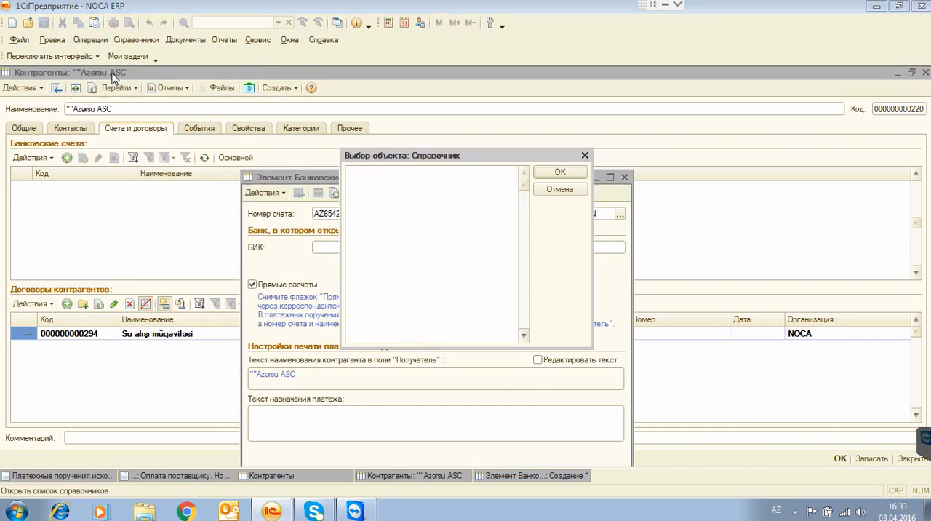
{"action": "double_click", "coordinate": [371, 200]}
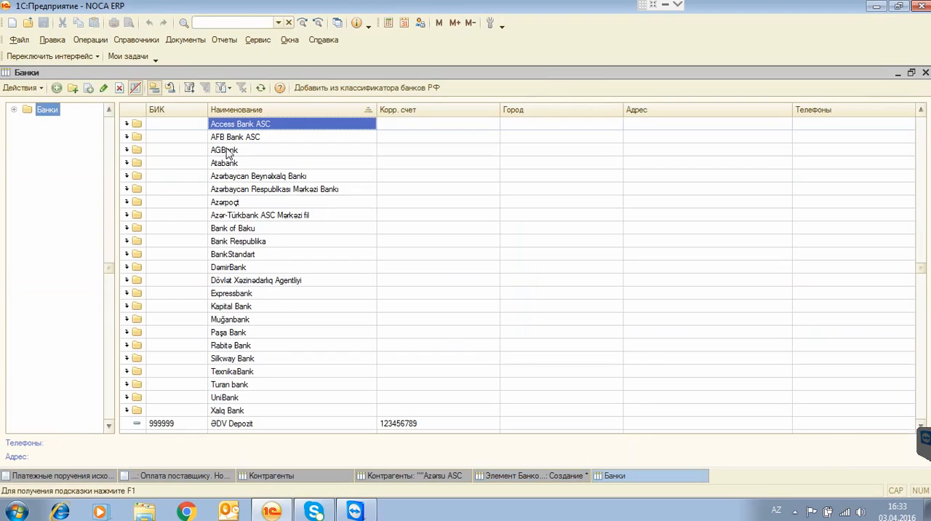
{"action": "double_click", "coordinate": [236, 163]}
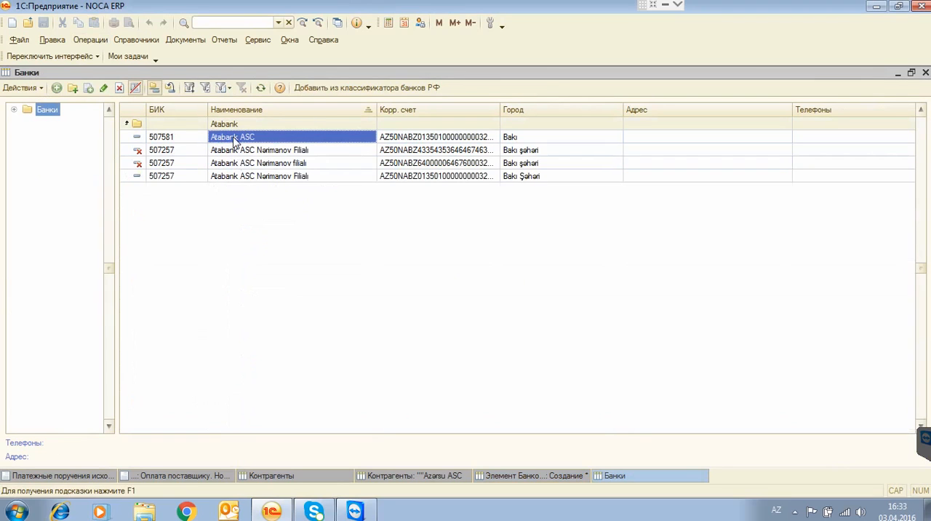
{"action": "double_click", "coordinate": [234, 139]}
{"action": "double_click", "coordinate": [294, 206]}
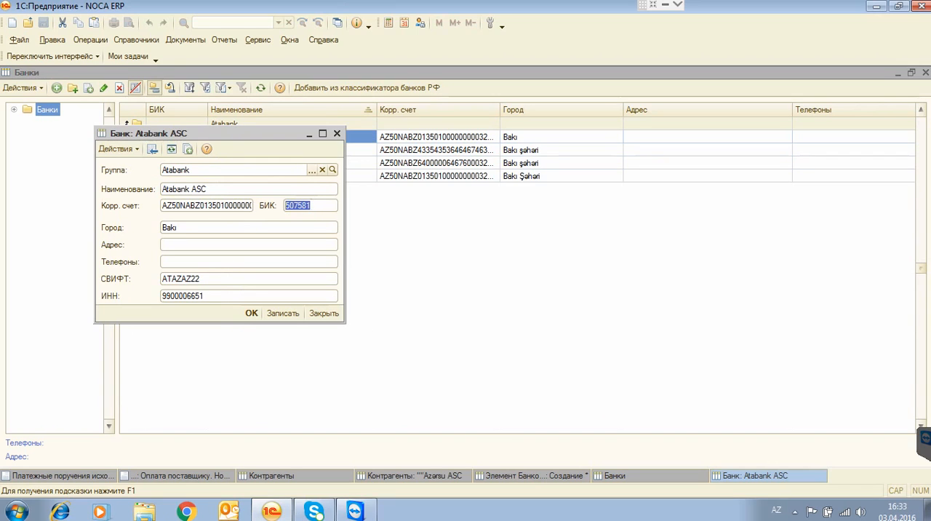
{"action": "left_click", "coordinate": [338, 134]}
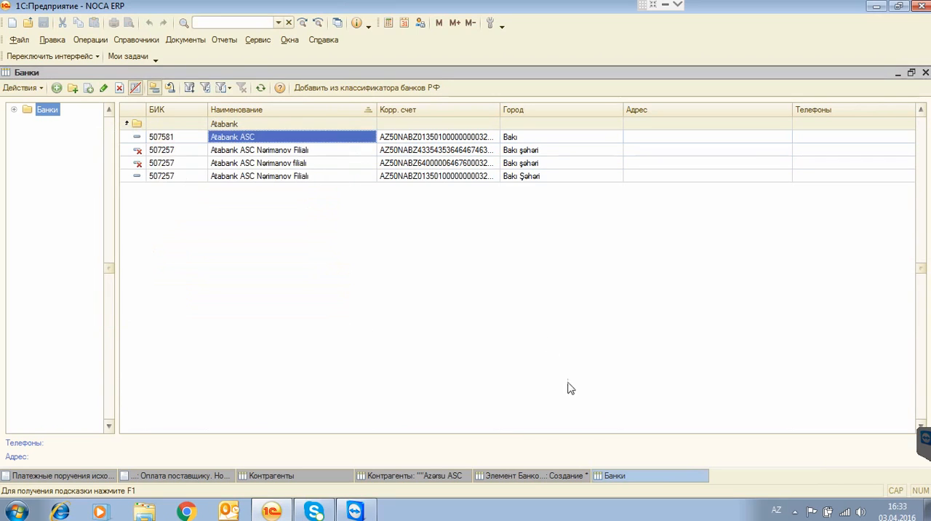
Set the new account's БИК to 507581, save the account and close the Банки directory.
{"action": "left_click", "coordinate": [503, 476]}
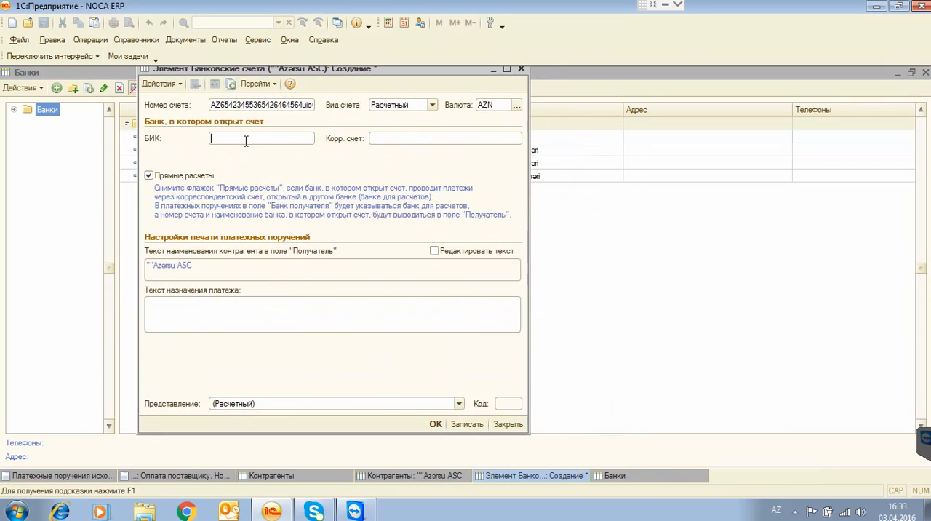
{"action": "type", "text": "507581"}
{"action": "key", "text": "Return"}
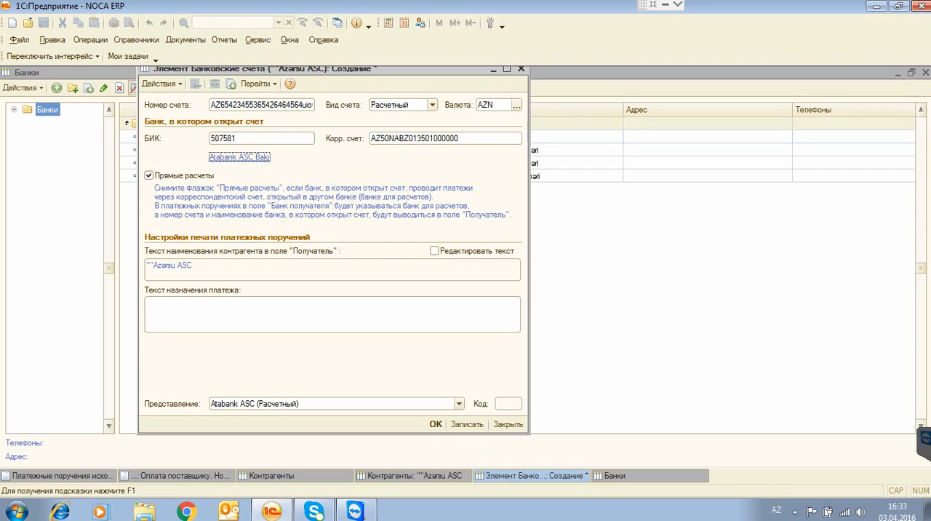
{"action": "left_click", "coordinate": [435, 424]}
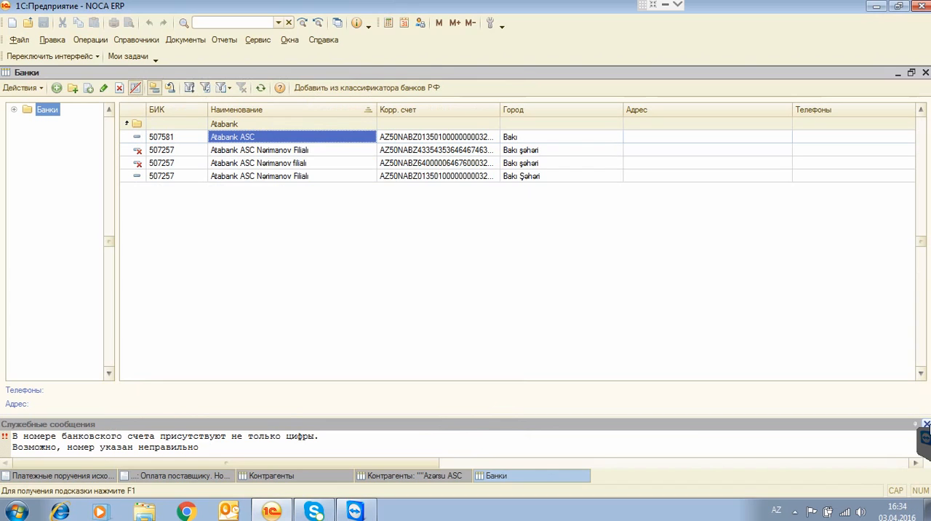
{"action": "left_click", "coordinate": [926, 424]}
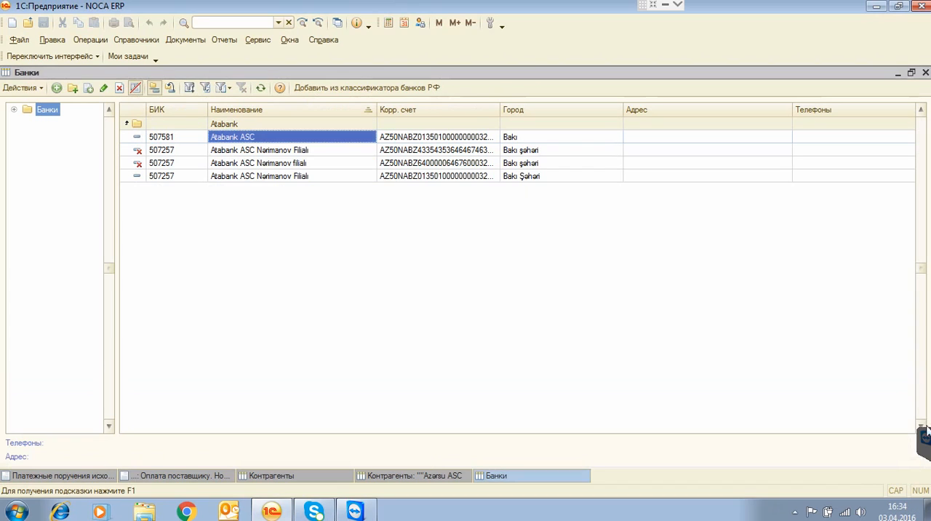
{"action": "left_click", "coordinate": [925, 73]}
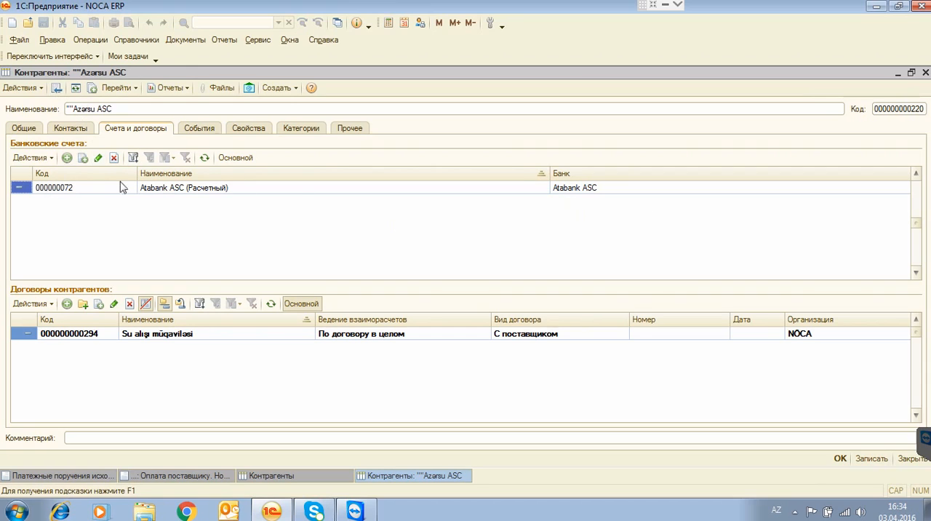
Review the counterparty's Atabank ASC account and Su alışı müqaviləsi contract, including the details in the account record.
{"action": "left_click", "coordinate": [588, 189]}
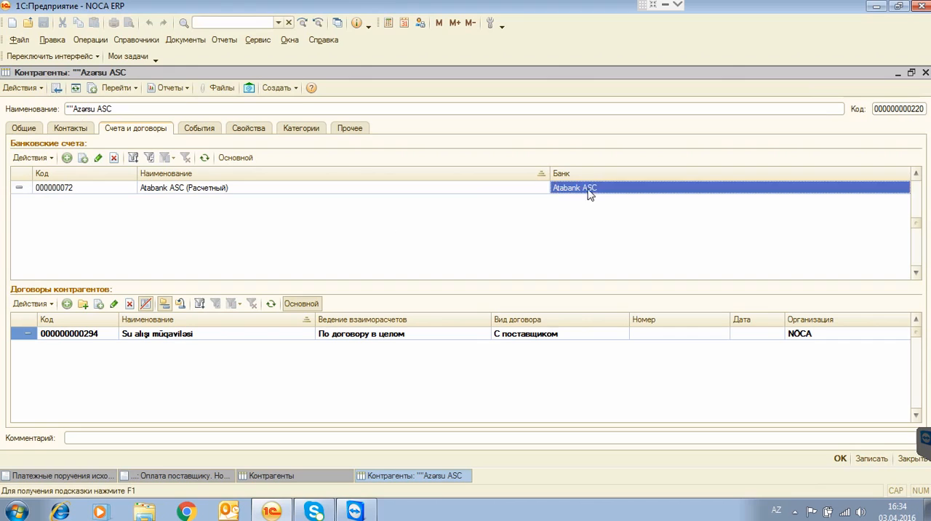
{"action": "left_click", "coordinate": [166, 189]}
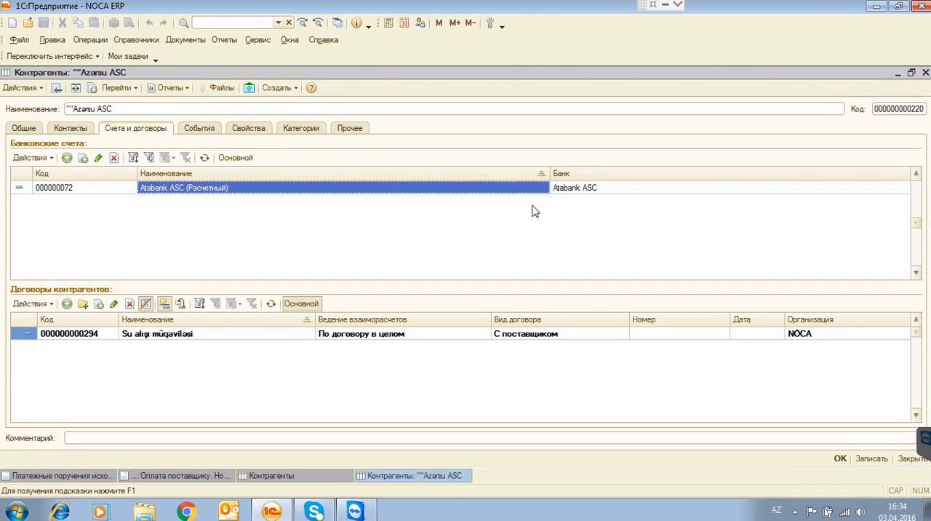
{"action": "left_click", "coordinate": [71, 187]}
{"action": "left_click", "coordinate": [193, 190]}
{"action": "left_click", "coordinate": [64, 334]}
{"action": "left_click", "coordinate": [173, 336]}
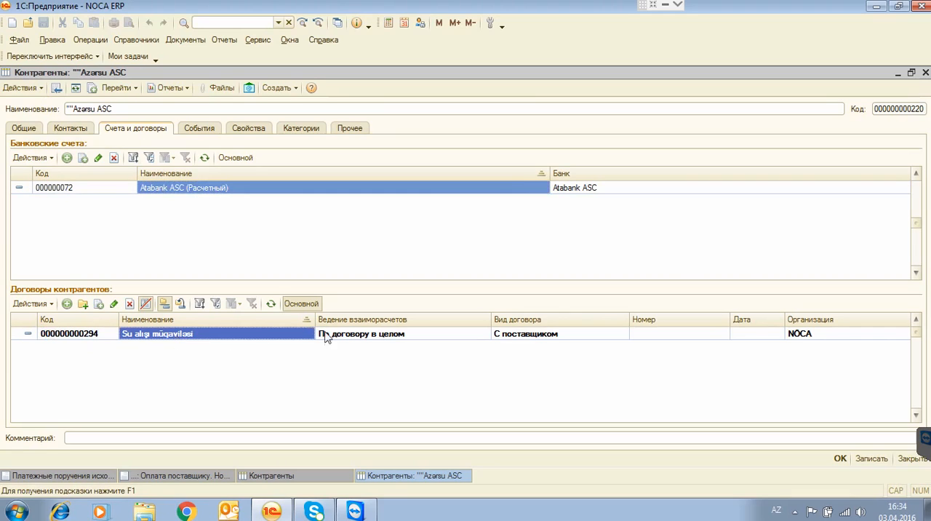
{"action": "left_click", "coordinate": [349, 336]}
{"action": "left_click", "coordinate": [42, 179]}
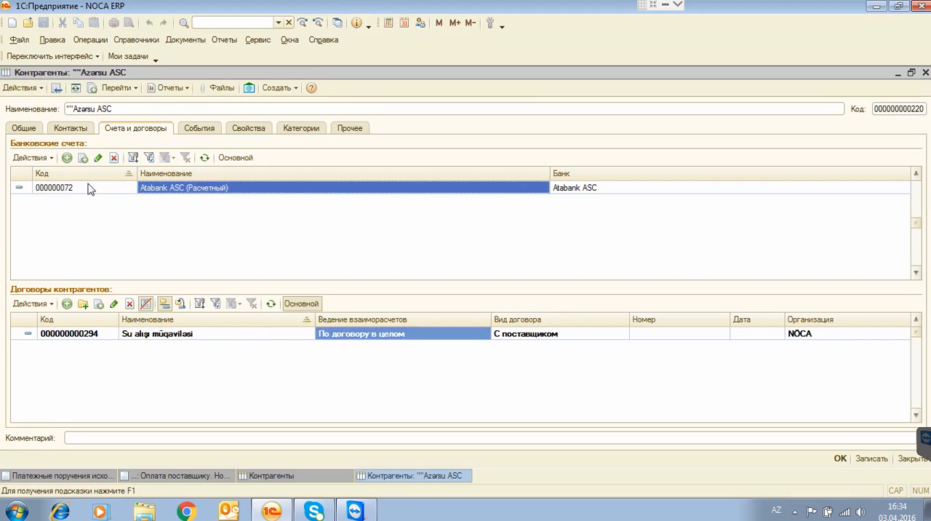
{"action": "left_click", "coordinate": [83, 189]}
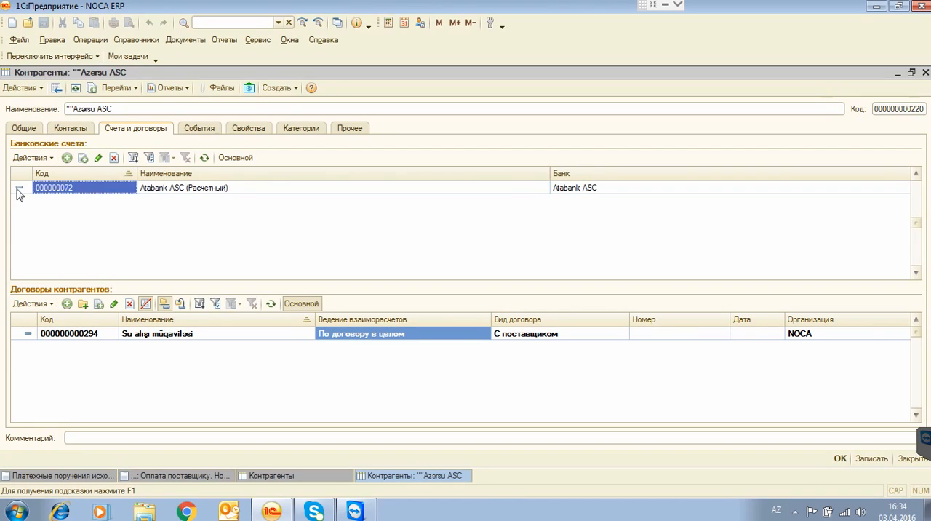
{"action": "left_click", "coordinate": [189, 192]}
{"action": "double_click", "coordinate": [574, 192]}
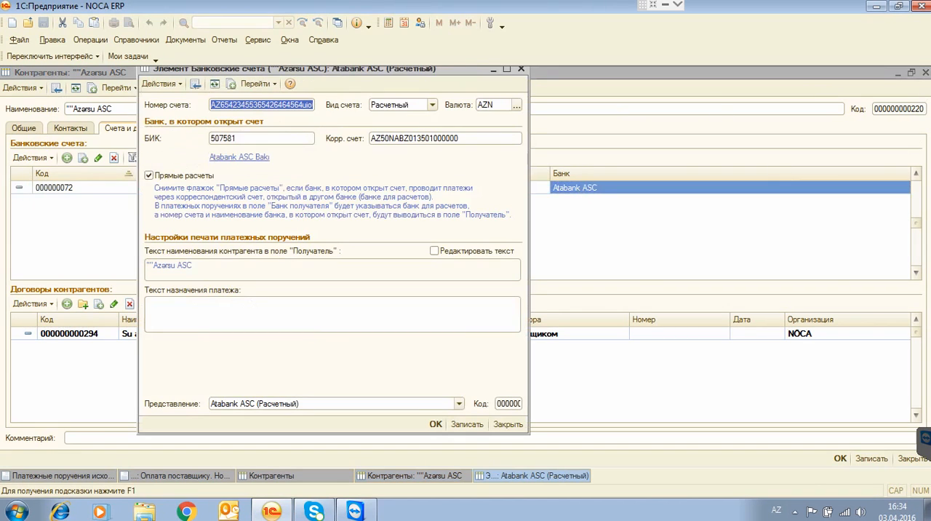
{"action": "left_click", "coordinate": [521, 68]}
Recheck the accounts and contracts in the reopened ""Azərsu ASC record, confirm it and close the Контрагенты directory.
{"action": "left_click", "coordinate": [925, 72]}
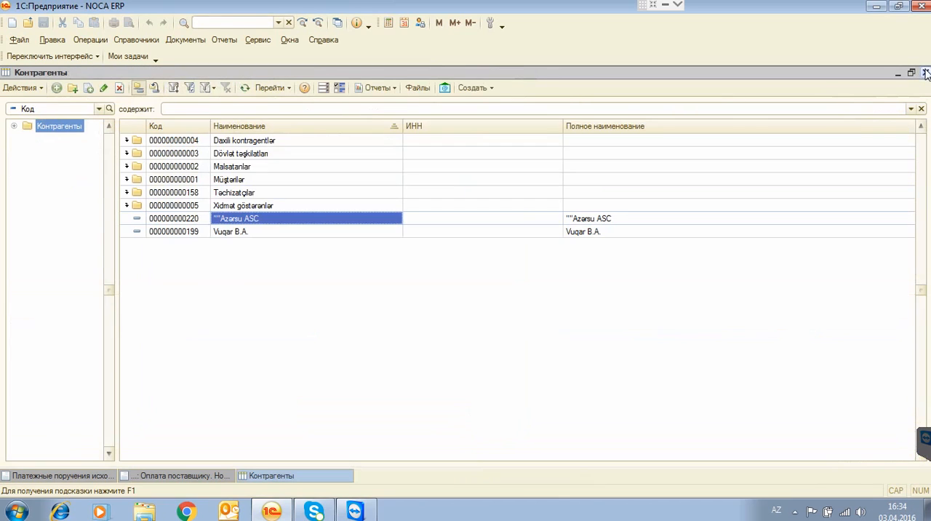
{"action": "double_click", "coordinate": [253, 221]}
{"action": "left_click", "coordinate": [143, 129]}
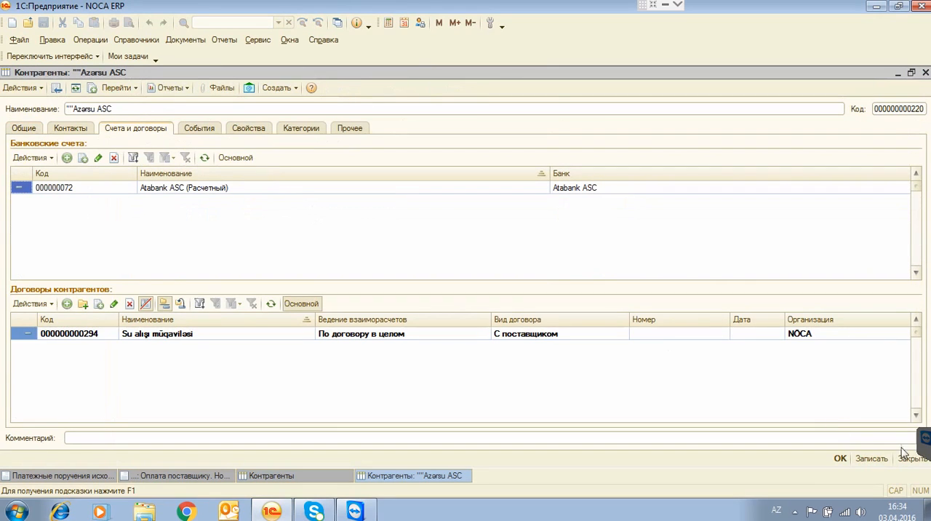
{"action": "left_click", "coordinate": [840, 459]}
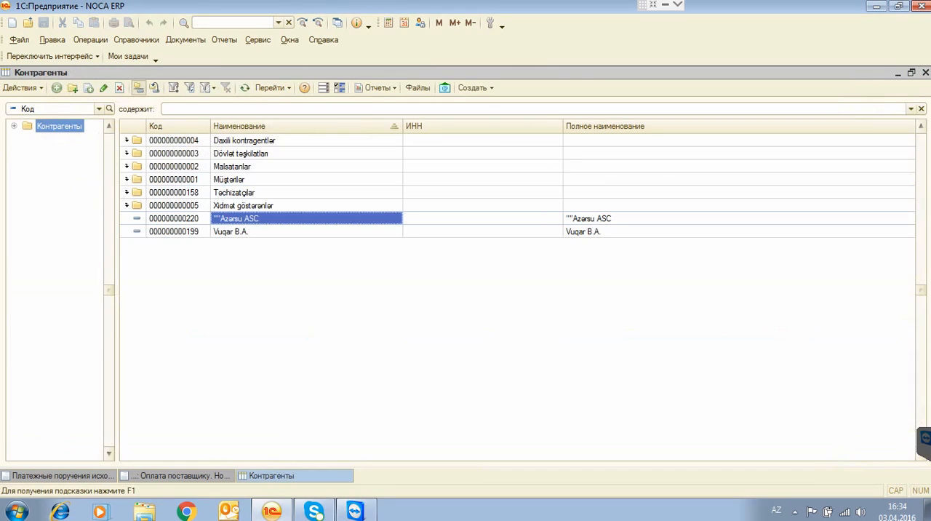
{"action": "left_click", "coordinate": [925, 72]}
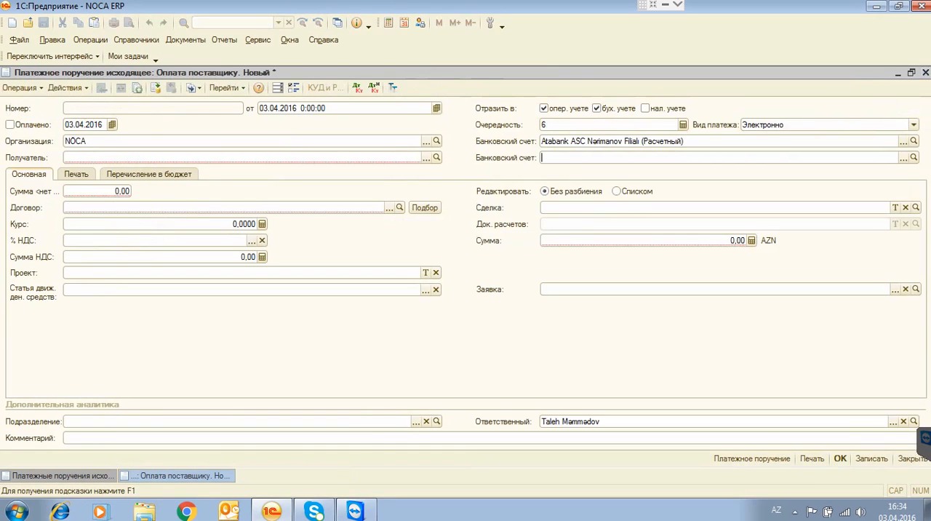
Set the payment order's recipient to ""Azərsu ASC with contract Su alışı müqaviləsi and recipient bank account Atabank ASC (Расчетный).
{"action": "left_click", "coordinate": [117, 158]}
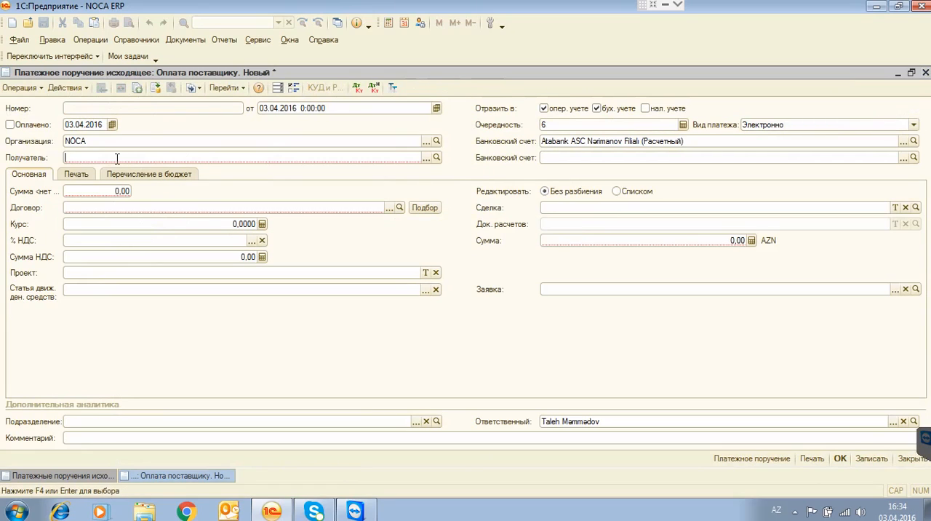
{"action": "type", "text": "\"\"Azersu ASC"}
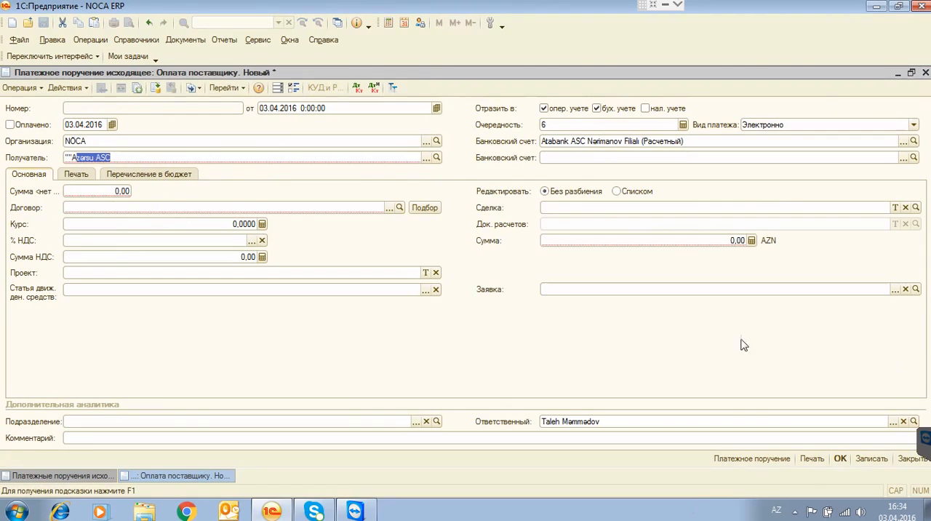
{"action": "left_click", "coordinate": [131, 207]}
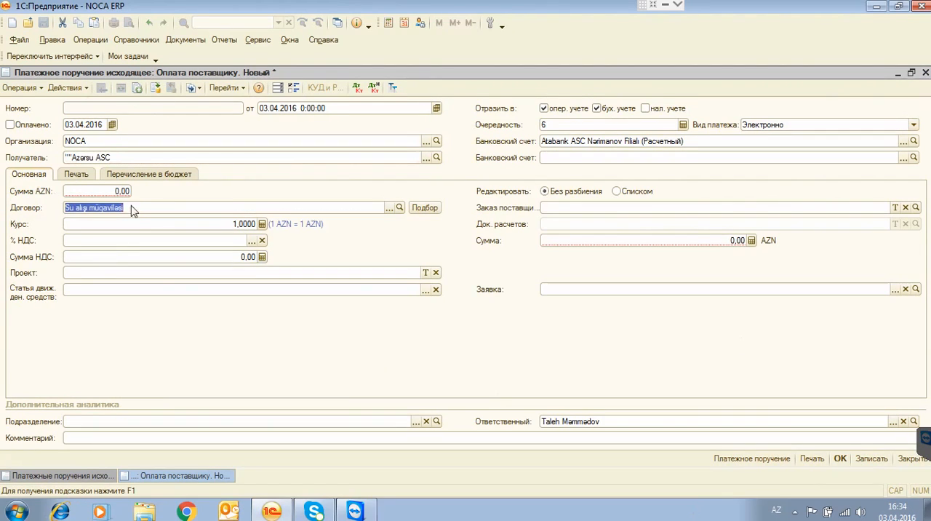
{"action": "left_click", "coordinate": [904, 157]}
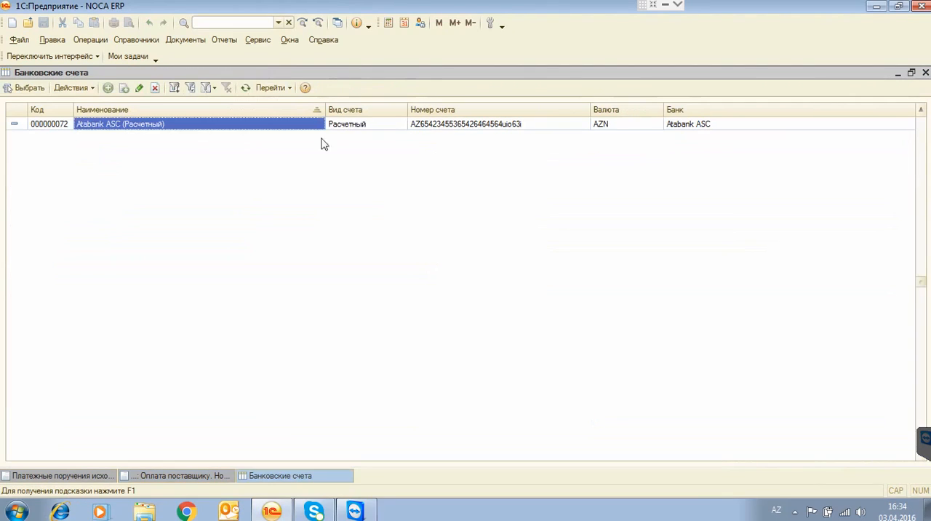
{"action": "double_click", "coordinate": [109, 128]}
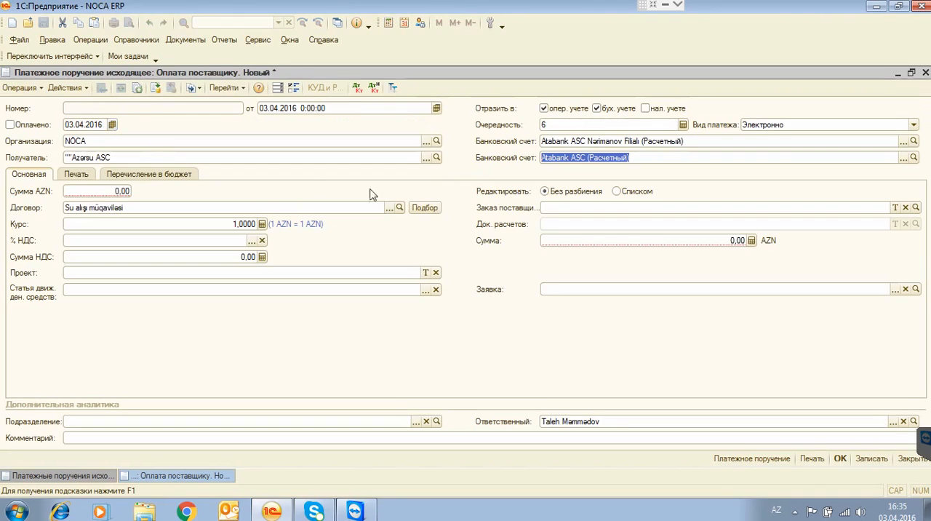
{"action": "left_click", "coordinate": [569, 158]}
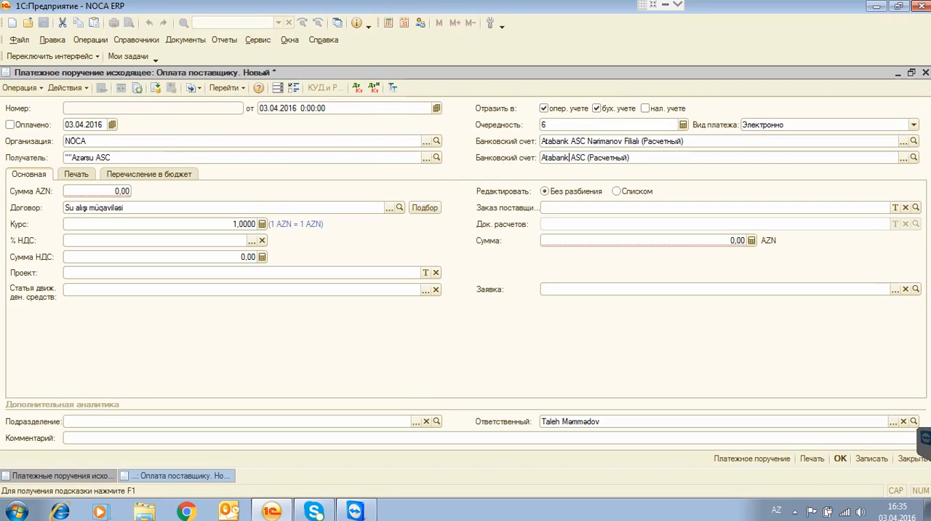
Set the payment order's amount to 100,00 AZN.
{"action": "left_click", "coordinate": [113, 191]}
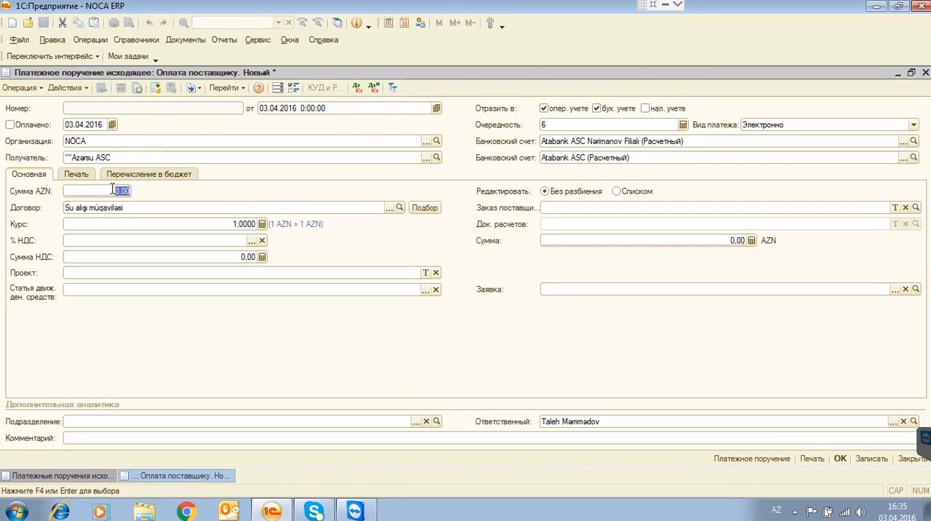
{"action": "type", "text": "1 000"}
{"action": "left_click", "coordinate": [116, 225]}
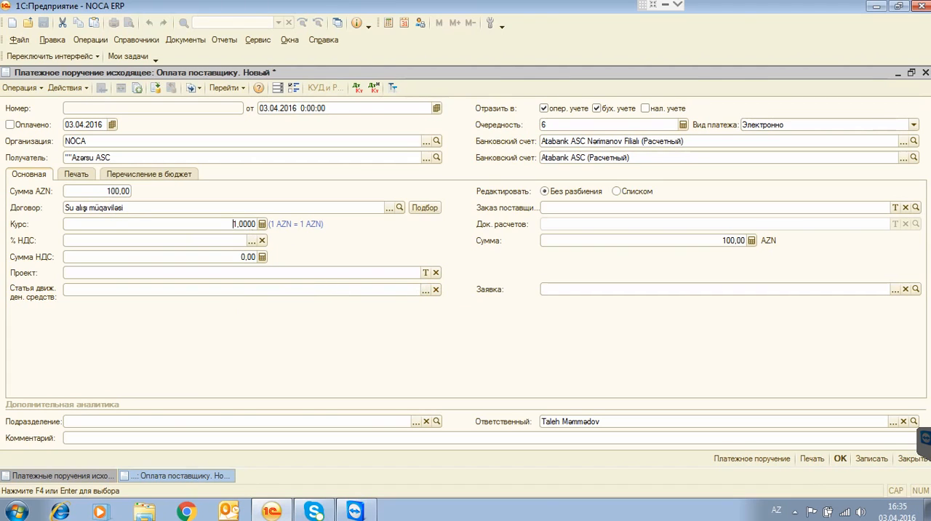
Replace the payment purpose text in the print details with "0104.2016ci il tarixli VHF ya əsasən".
{"action": "left_click", "coordinate": [73, 175]}
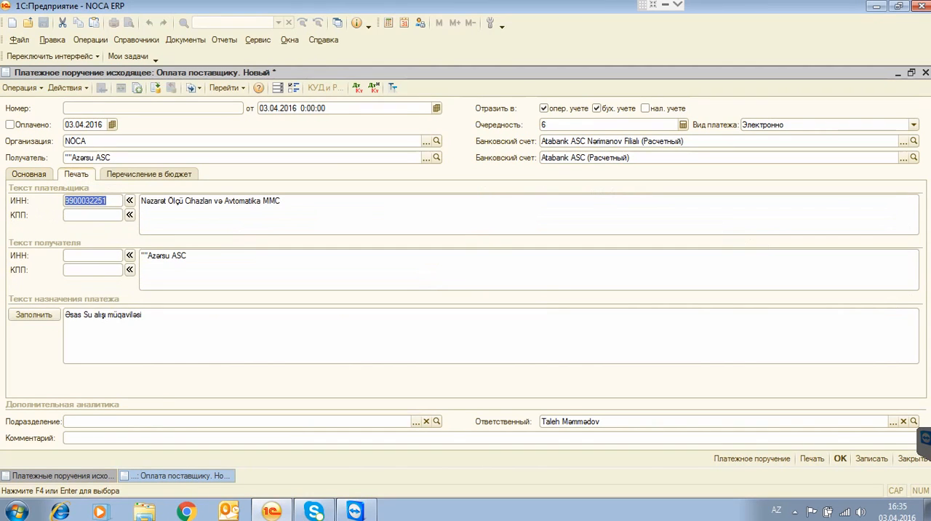
{"action": "left_click", "coordinate": [203, 259]}
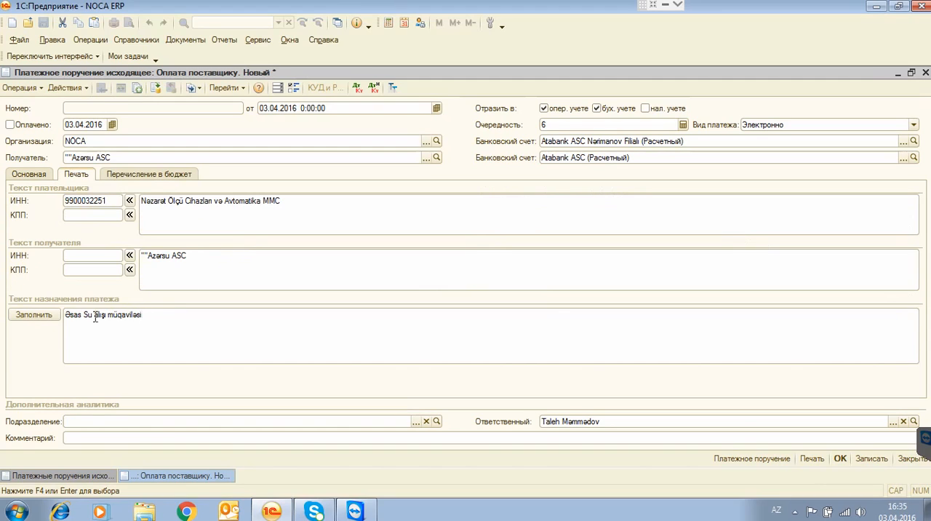
{"action": "left_click_drag", "start_coordinate": [96, 316], "coordinate": [44, 316]}
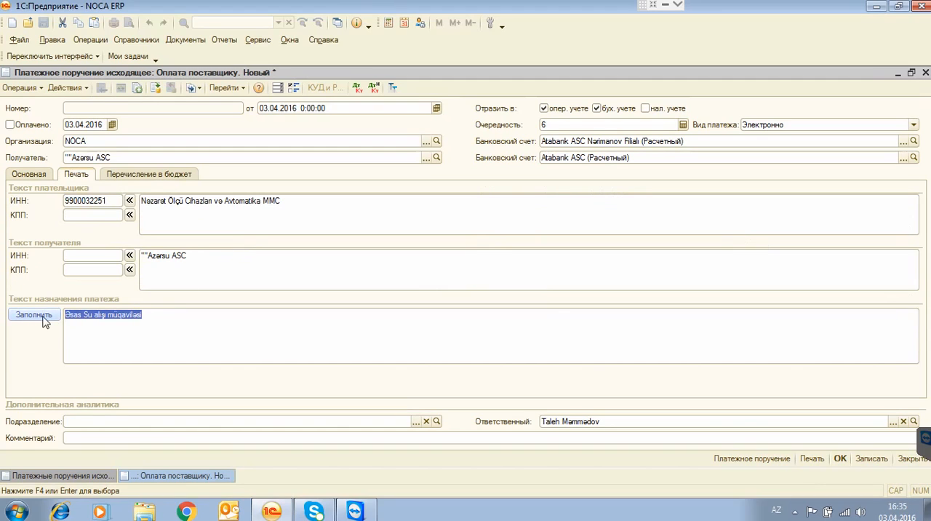
{"action": "type", "text": "0304201"}
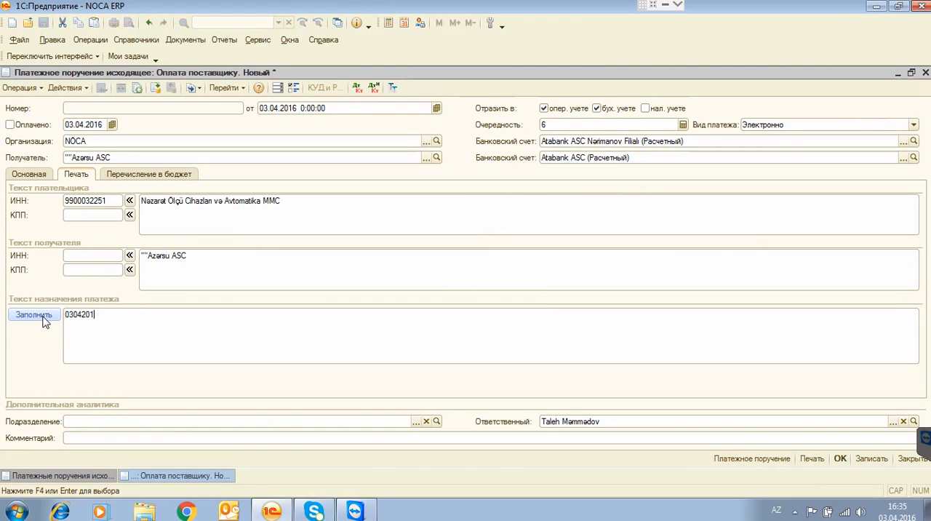
{"action": "key", "text": "BackSpace"}
{"action": "key", "text": "BackSpace"}
{"action": "key", "text": "BackSpace"}
{"action": "key", "text": "BackSpace"}
{"action": "key", "text": "BackSpace"}
{"action": "key", "text": "BackSpace"}
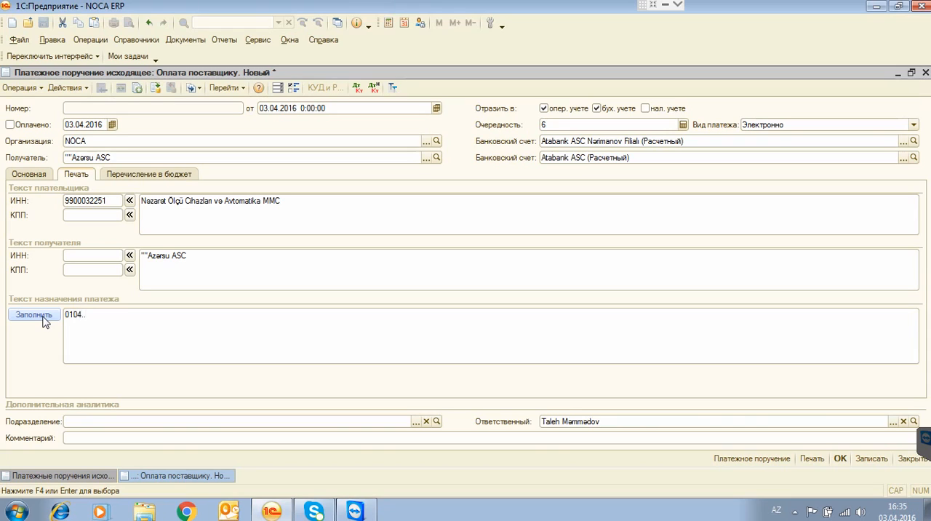
{"action": "type", "text": "2016ci il tarixli"}
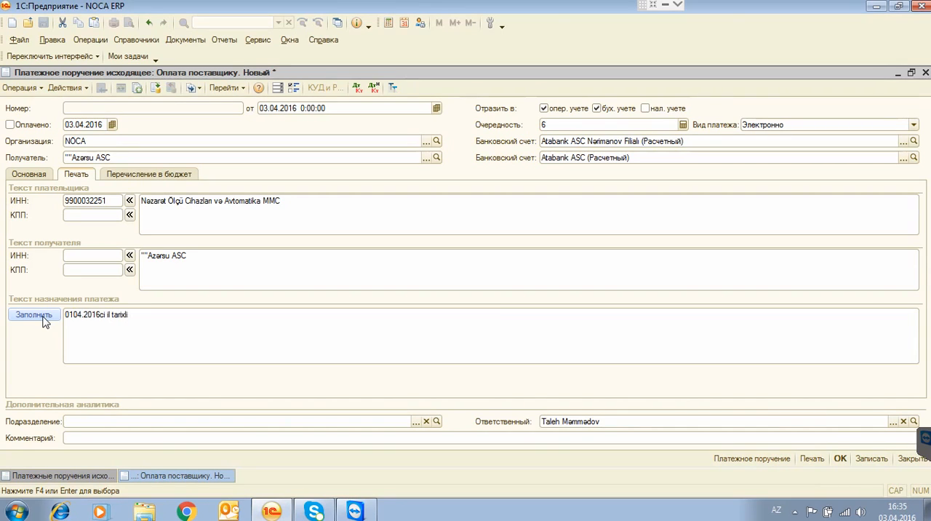
{"action": "type", "text": " VHF ya əsasən"}
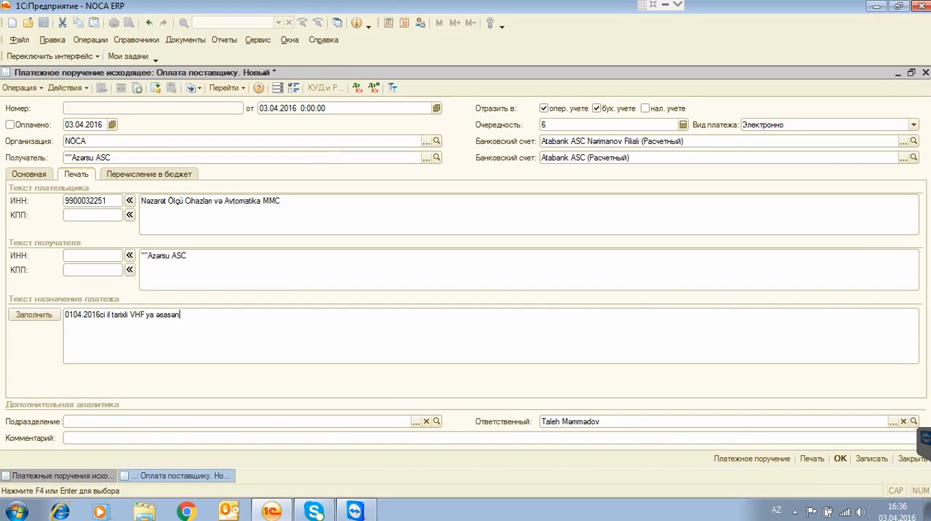
Try to post and close the payment order, then dismiss the error and the service messages.
{"action": "left_click", "coordinate": [840, 458]}
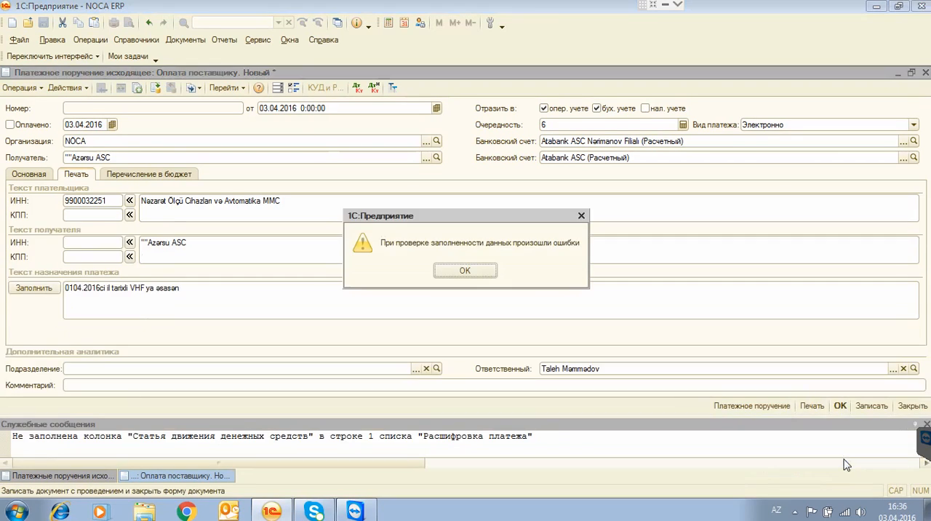
{"action": "left_click", "coordinate": [466, 270]}
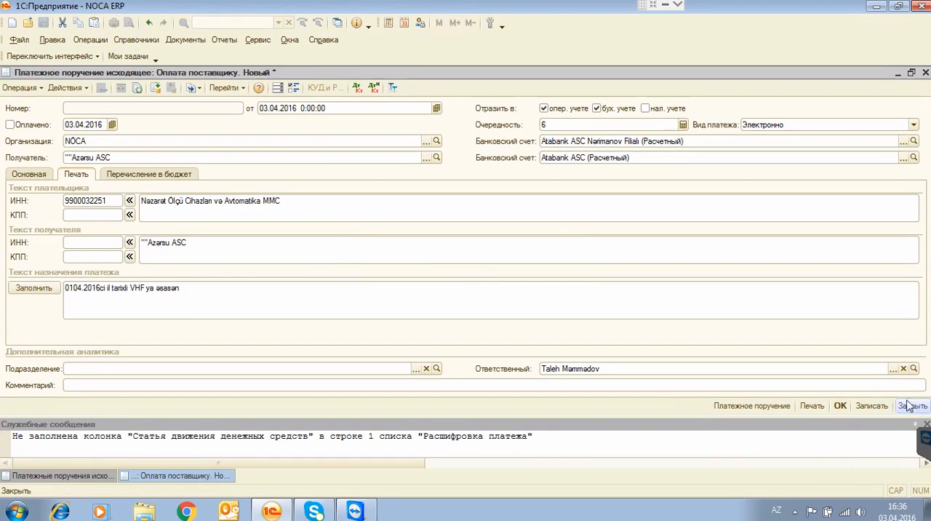
{"action": "left_click", "coordinate": [927, 423]}
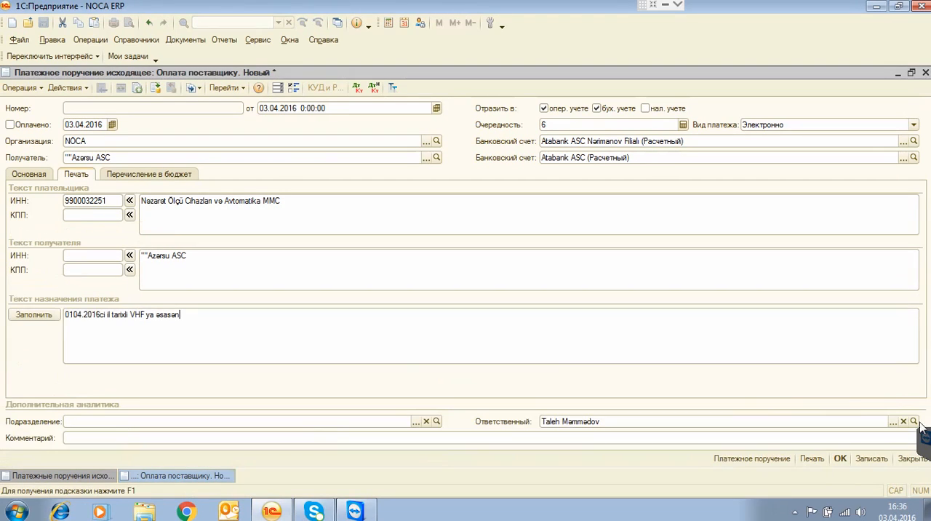
Browse the Статьи движения денежных средств directory from the order's main details and close it without choosing an item.
{"action": "left_click", "coordinate": [28, 174]}
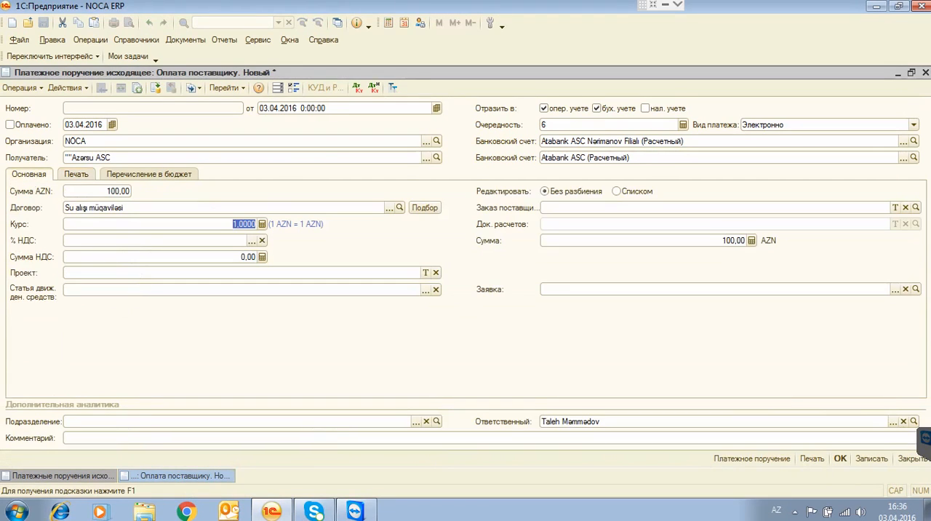
{"action": "left_click", "coordinate": [135, 289]}
{"action": "left_click", "coordinate": [426, 291]}
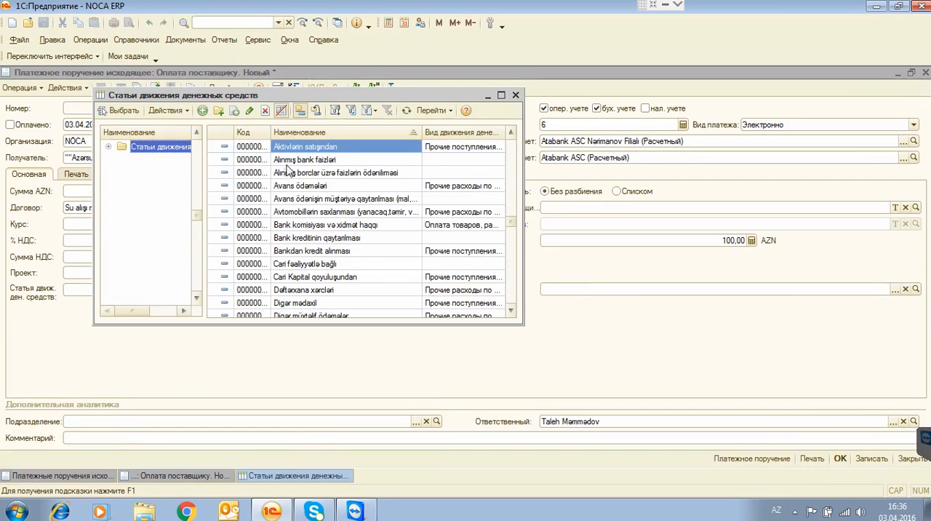
{"action": "left_click", "coordinate": [306, 250]}
{"action": "scroll", "coordinate": [313, 273], "scroll_direction": "down", "scroll_amount": 2}
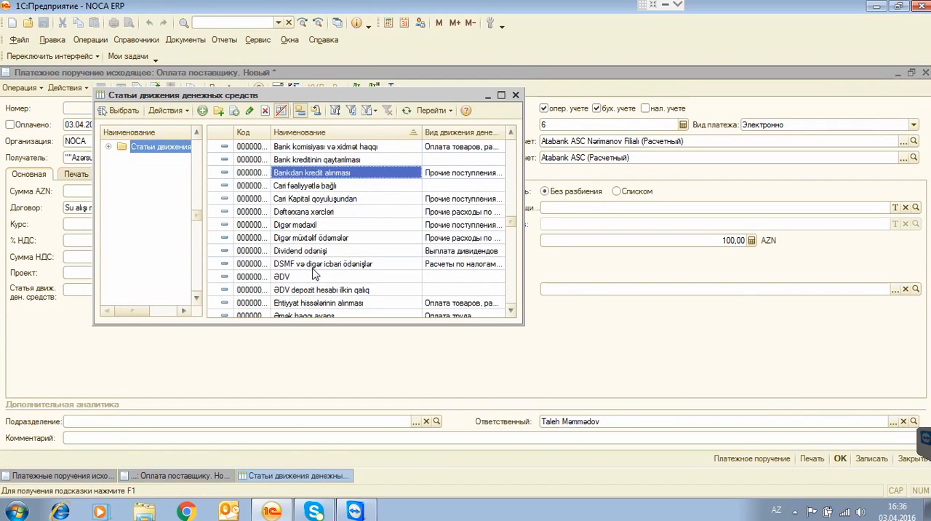
{"action": "left_click", "coordinate": [315, 277]}
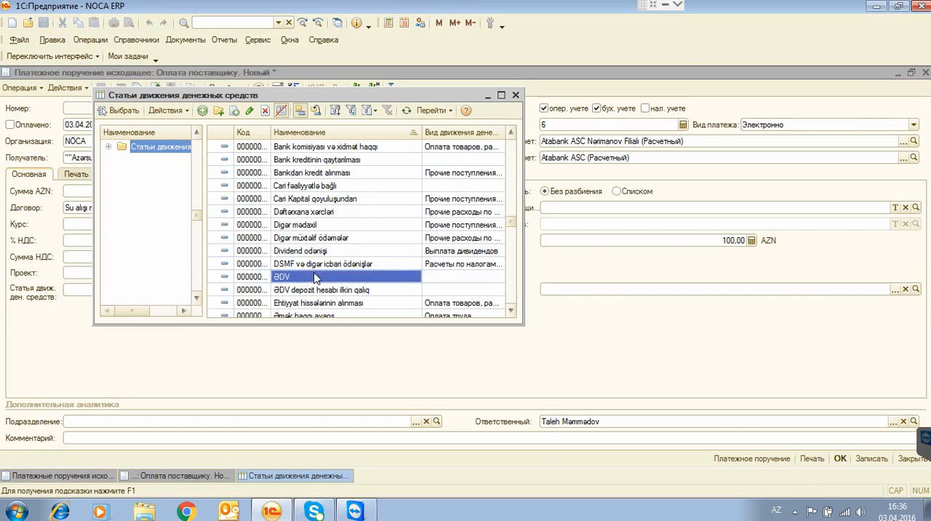
{"action": "left_click", "coordinate": [515, 97]}
Set the order's cash flow item to Kommunal xidmətlərin ödənişi.
{"action": "type", "text": "kom"}
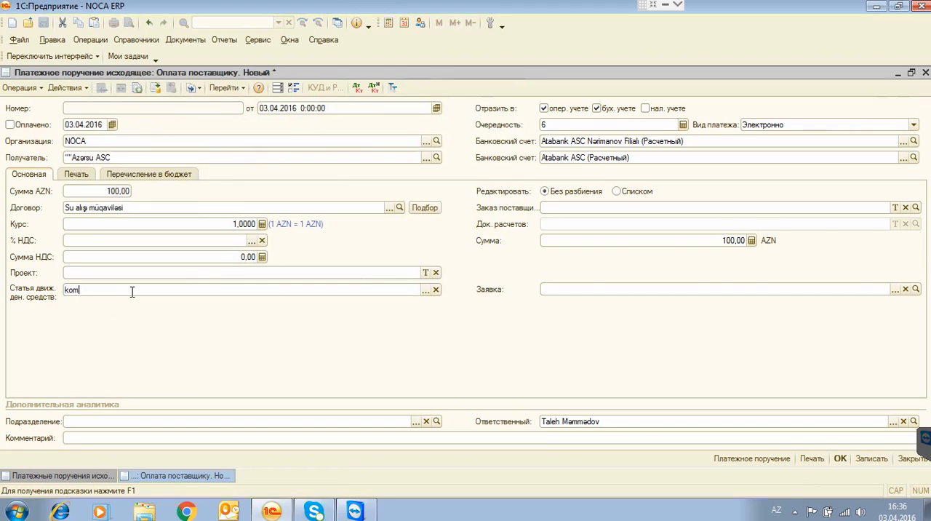
{"action": "type", "text": "m"}
{"action": "key", "text": "Return"}
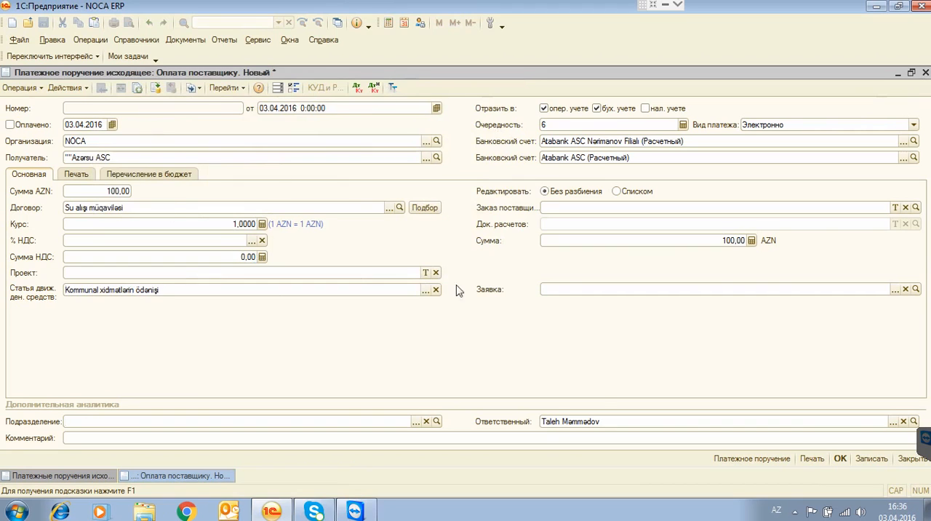
Post and close the payment order, dismissing the list filter notice and the service messages.
{"action": "left_click", "coordinate": [838, 458]}
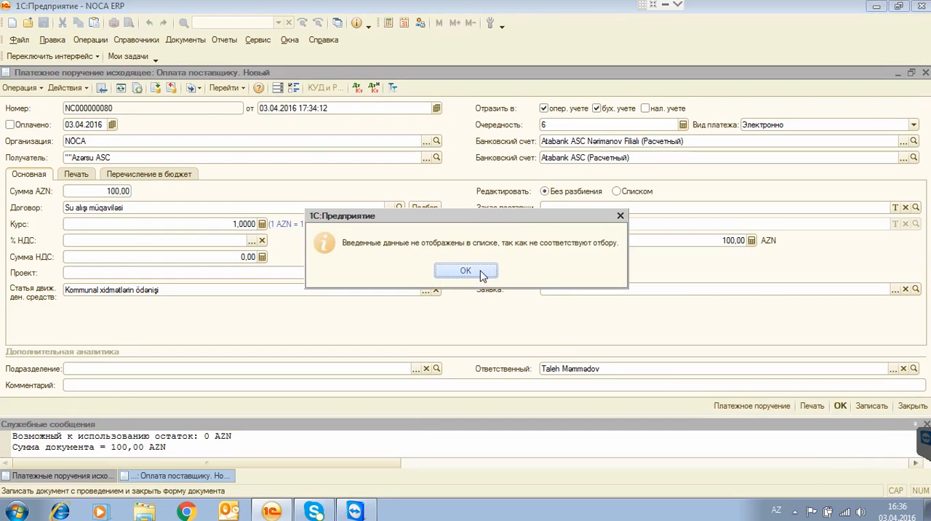
{"action": "left_click", "coordinate": [482, 274]}
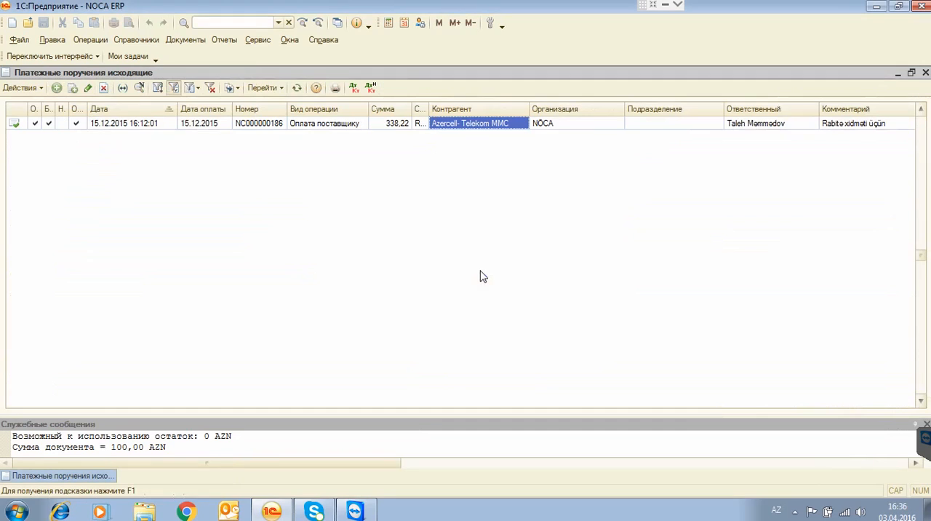
{"action": "left_click", "coordinate": [925, 424]}
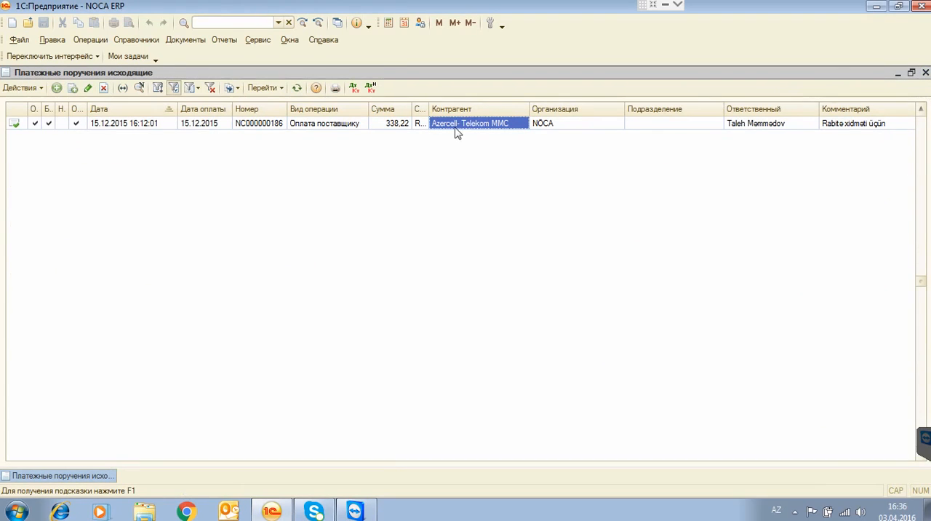
Remove the responsible-person filter from the outgoing payment orders list and close the list.
{"action": "left_click", "coordinate": [765, 129]}
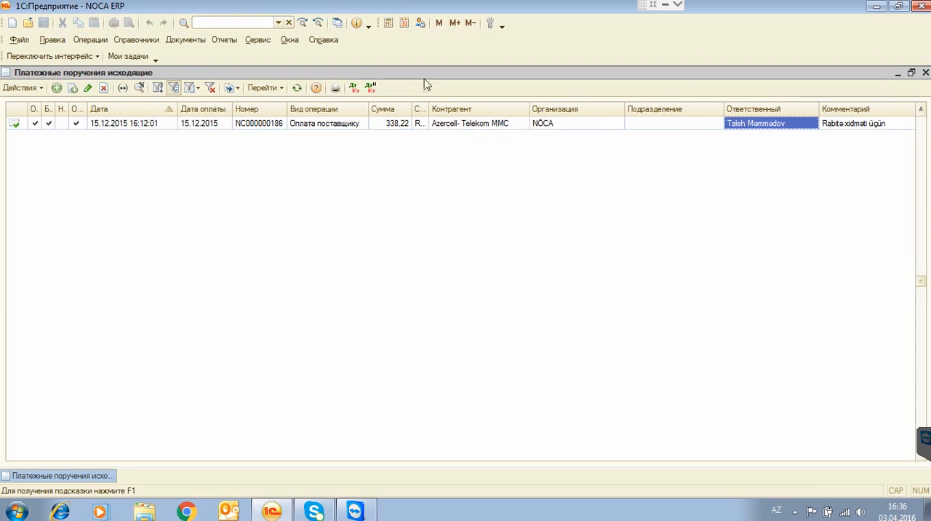
{"action": "left_click", "coordinate": [174, 88]}
{"action": "left_click", "coordinate": [174, 88]}
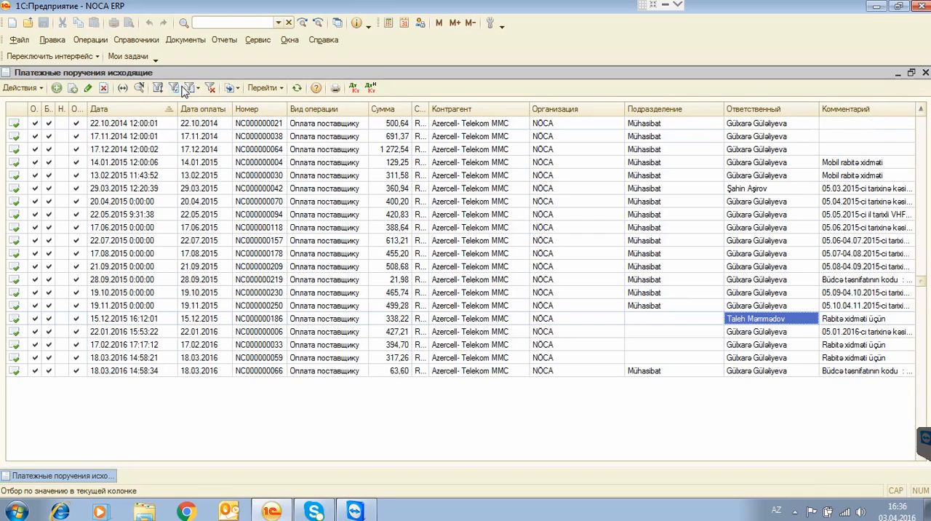
{"action": "left_click", "coordinate": [321, 372]}
{"action": "left_click", "coordinate": [925, 72]}
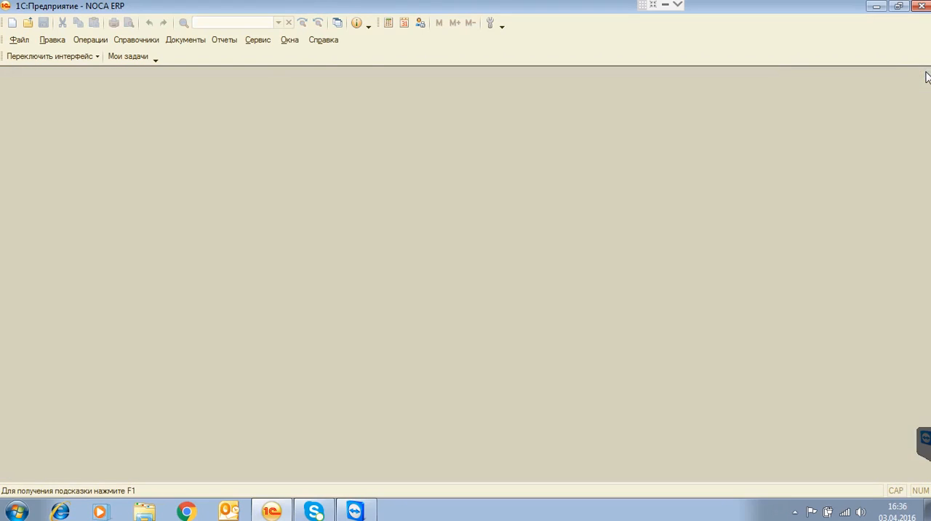
Reopen the list of outgoing payment orders and select the newest order, for ""Azərsu ASC, at its end.
{"action": "left_click", "coordinate": [191, 41]}
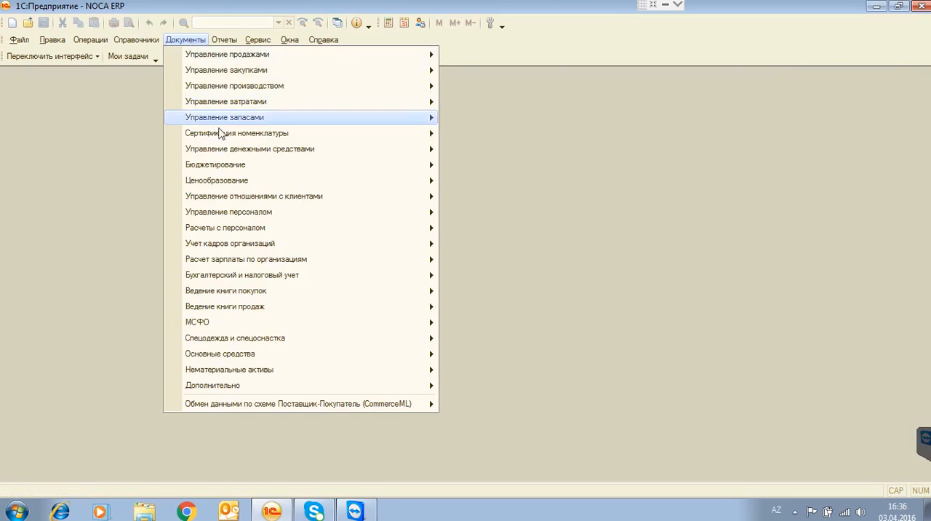
{"action": "mouse_move", "coordinate": [244, 154]}
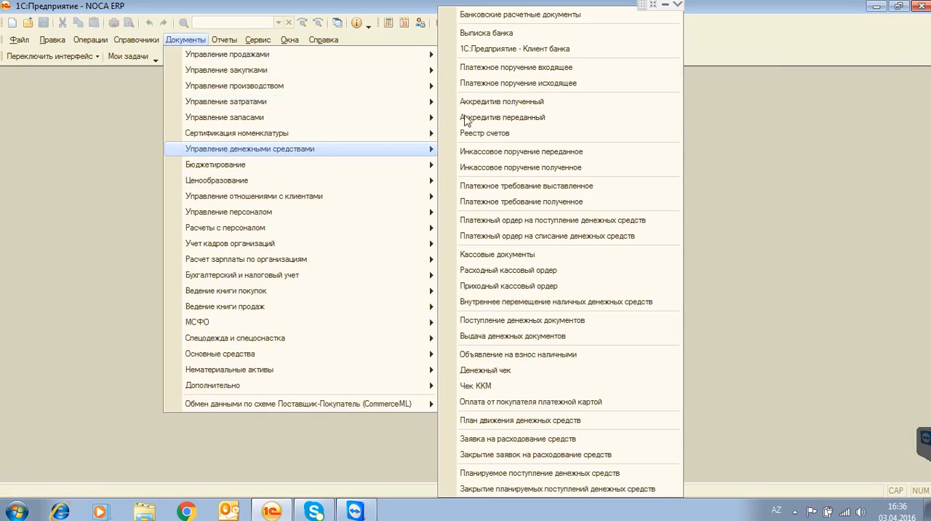
{"action": "left_click", "coordinate": [501, 83]}
{"action": "left_click", "coordinate": [420, 241]}
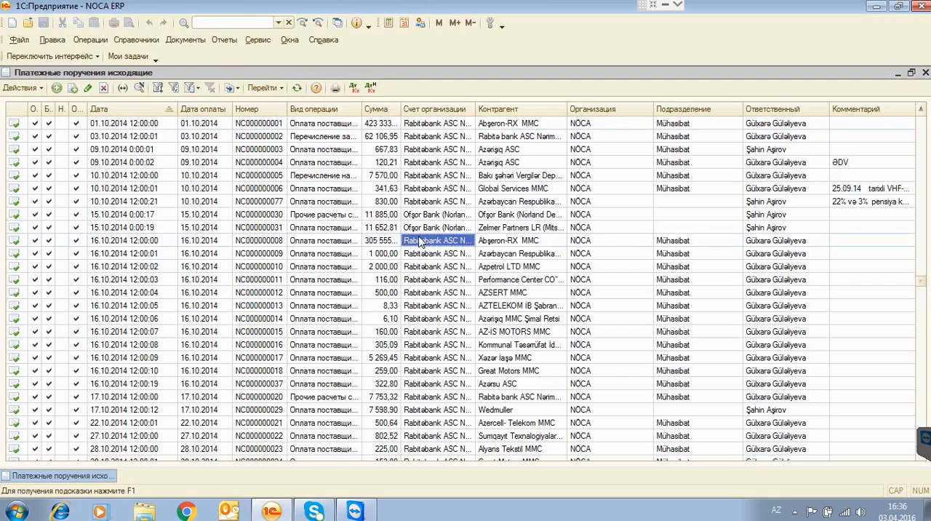
{"action": "scroll", "coordinate": [419, 242], "scroll_direction": "up", "scroll_amount": 3}
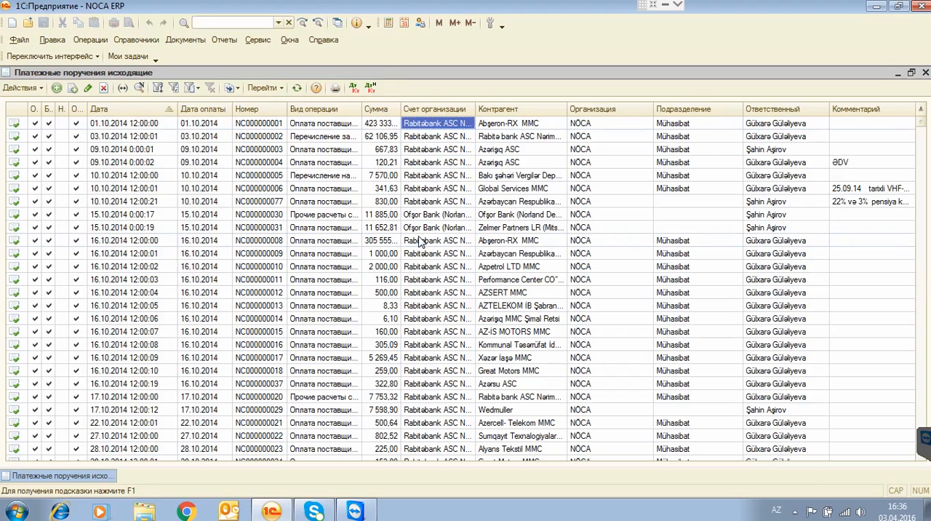
{"action": "key", "text": "ctrl+End"}
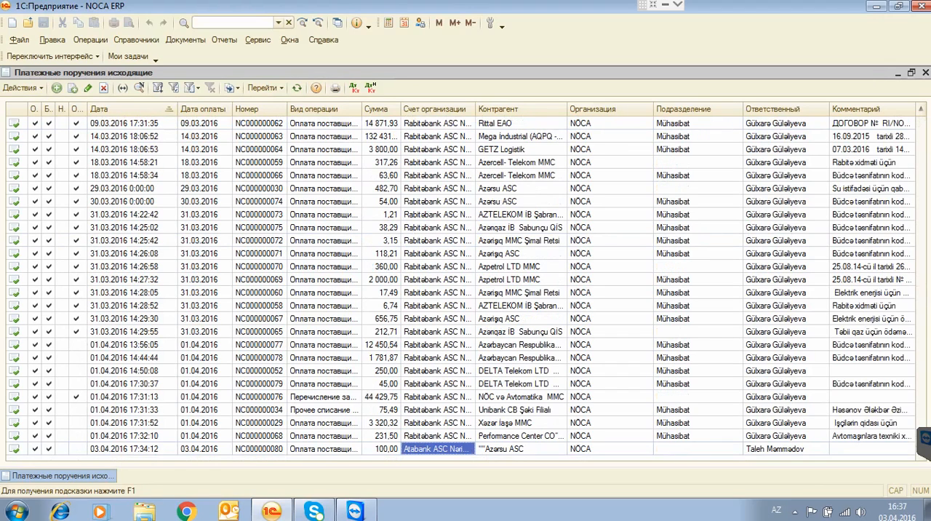
Open the newest outgoing payment order, for ""Azərsu ASC, and generate its printed payment order form.
{"action": "left_click", "coordinate": [324, 449]}
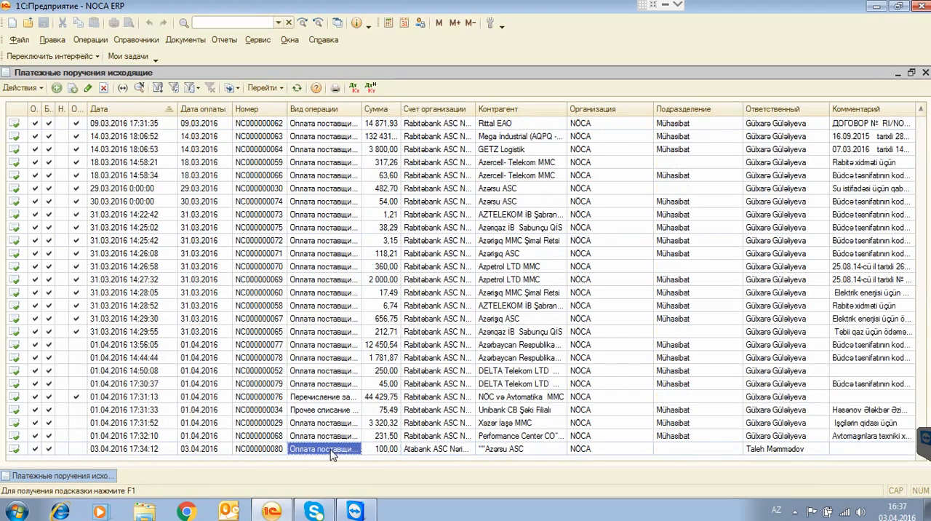
{"action": "double_click", "coordinate": [331, 451]}
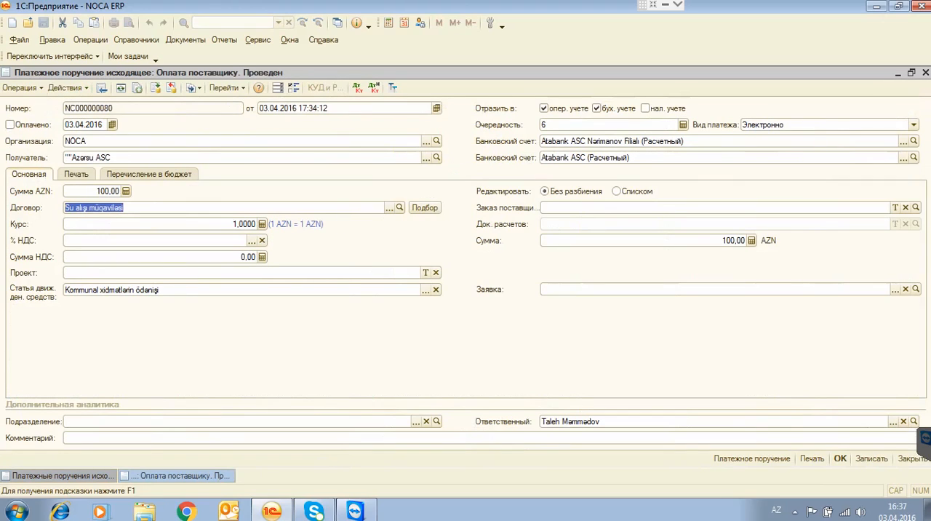
{"action": "left_click", "coordinate": [811, 459]}
{"action": "double_click", "coordinate": [371, 193]}
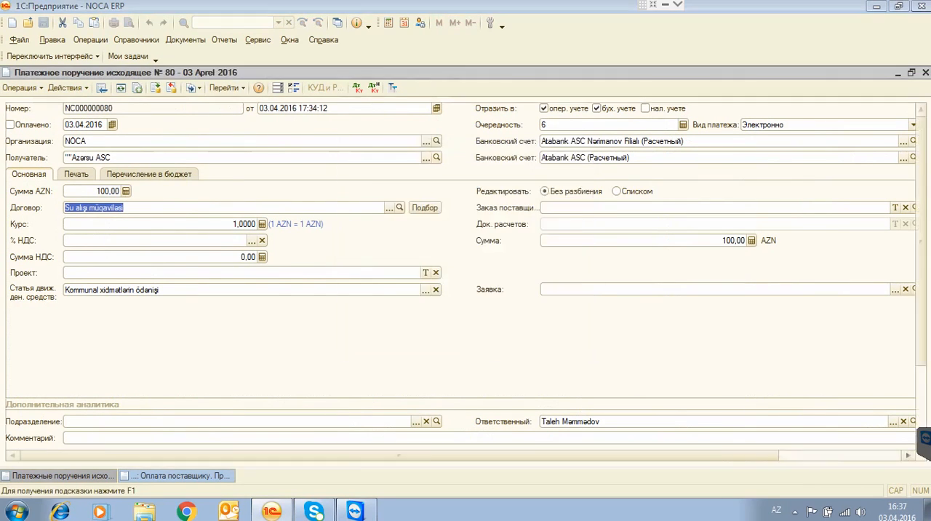
{"action": "left_click", "coordinate": [240, 272]}
{"action": "scroll", "coordinate": [243, 272], "scroll_direction": "down", "scroll_amount": 10}
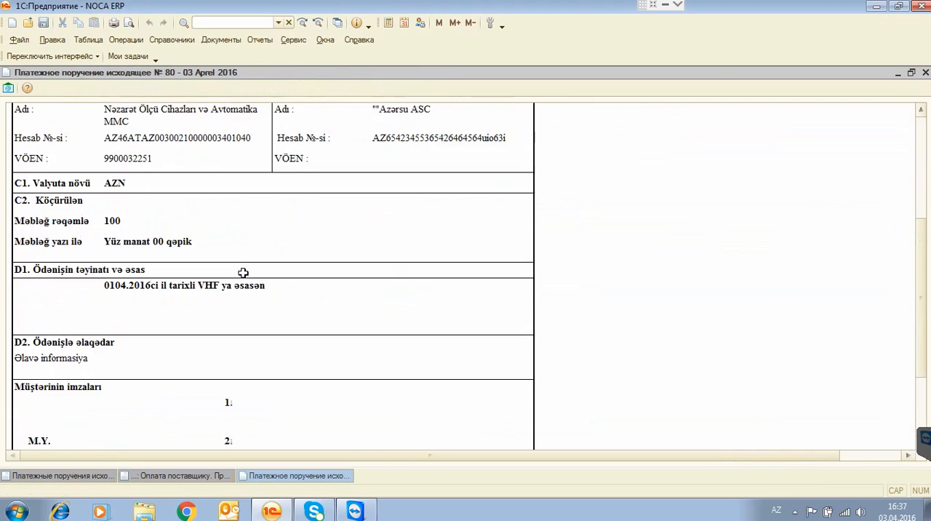
{"action": "scroll", "coordinate": [243, 271], "scroll_direction": "up", "scroll_amount": 10}
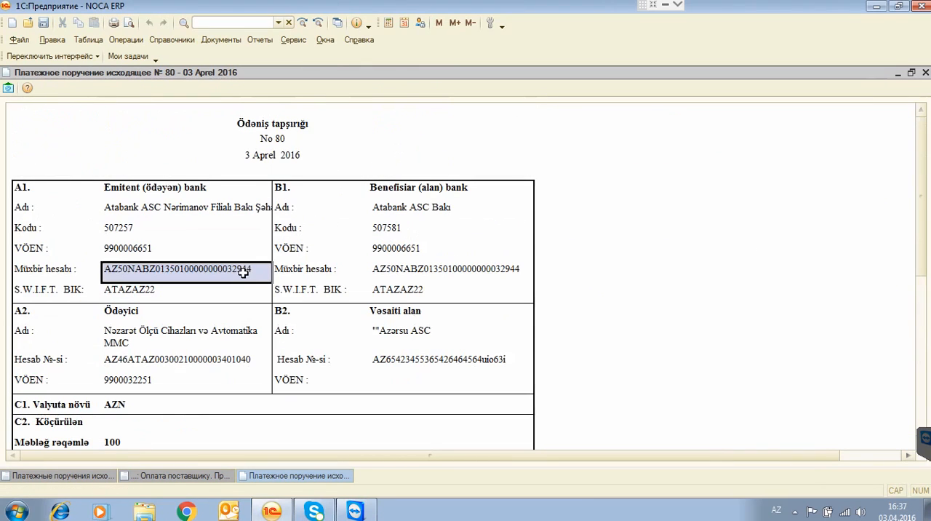
Examine the printed form's sections for the paying bank, the payer, the beneficiary bank and the recipient of the funds.
{"action": "left_click", "coordinate": [205, 207]}
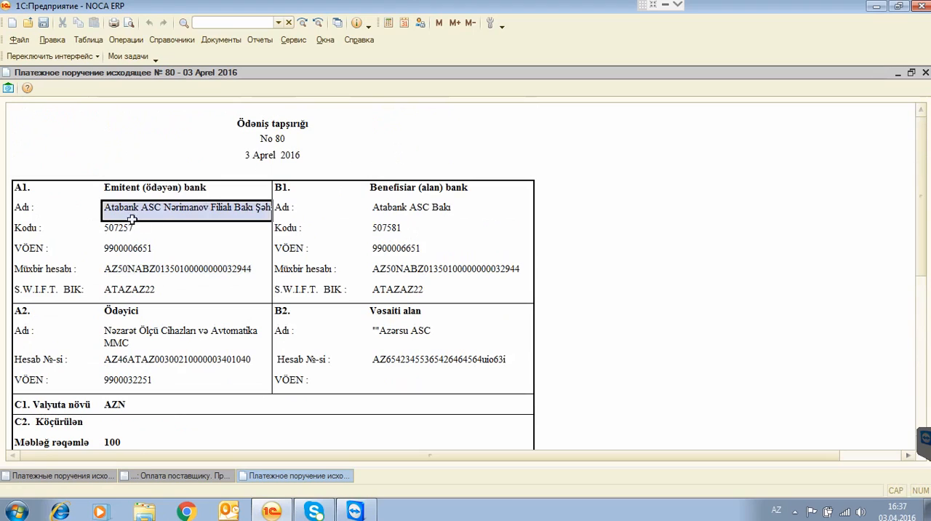
{"action": "left_click_drag", "start_coordinate": [129, 220], "coordinate": [142, 289]}
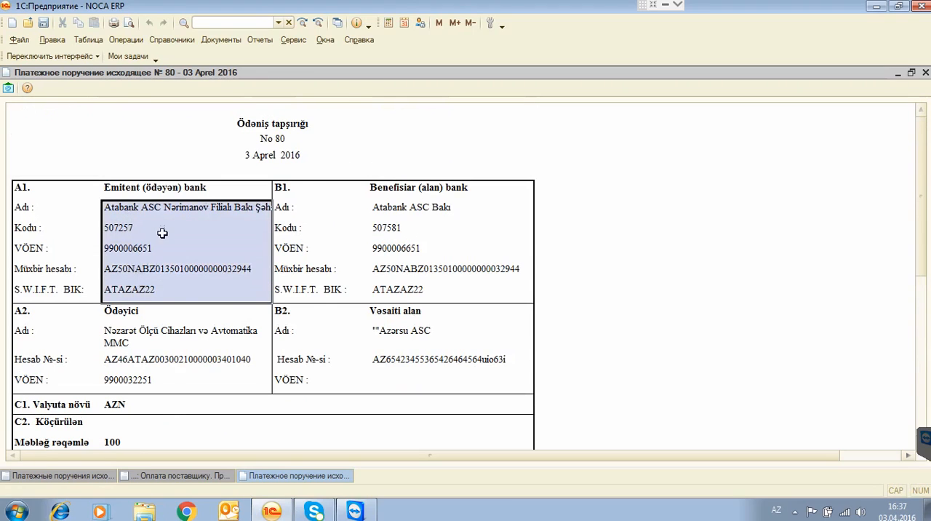
{"action": "scroll", "coordinate": [131, 237], "scroll_direction": "down", "scroll_amount": 1}
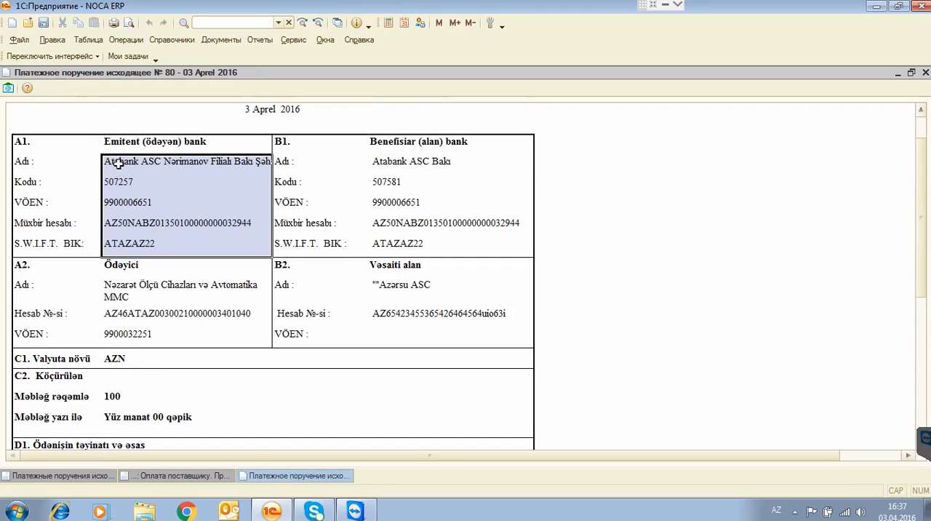
{"action": "left_click", "coordinate": [125, 266]}
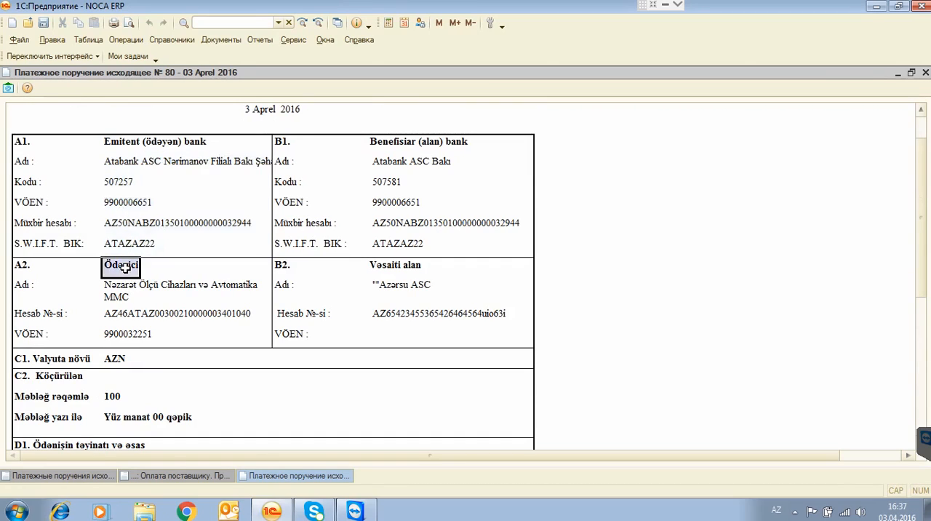
{"action": "left_click", "coordinate": [137, 146]}
{"action": "left_click_drag", "start_coordinate": [143, 203], "coordinate": [125, 334]}
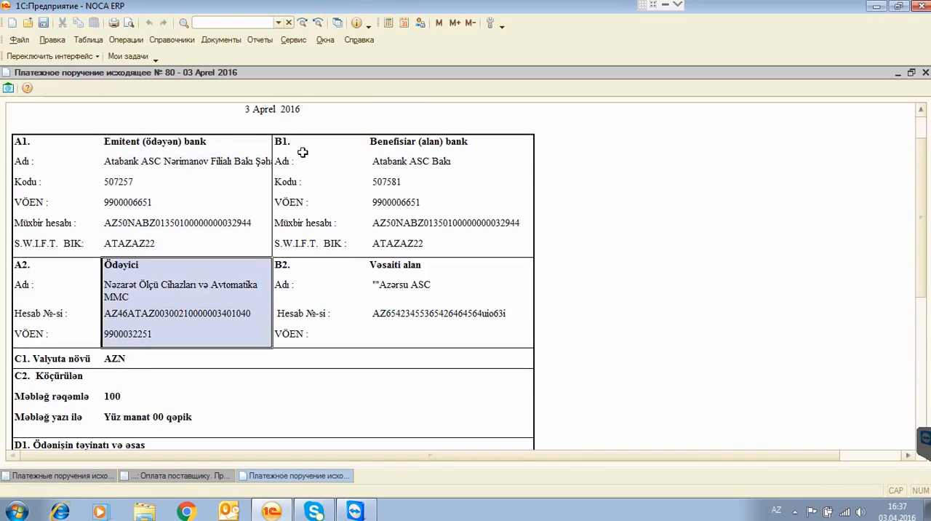
{"action": "left_click_drag", "start_coordinate": [410, 141], "coordinate": [411, 244]}
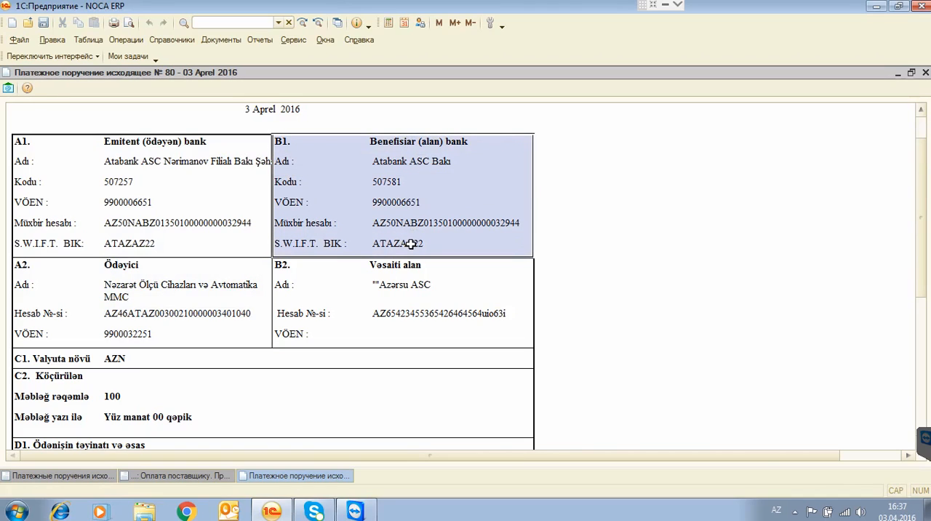
{"action": "left_click_drag", "start_coordinate": [394, 264], "coordinate": [398, 333]}
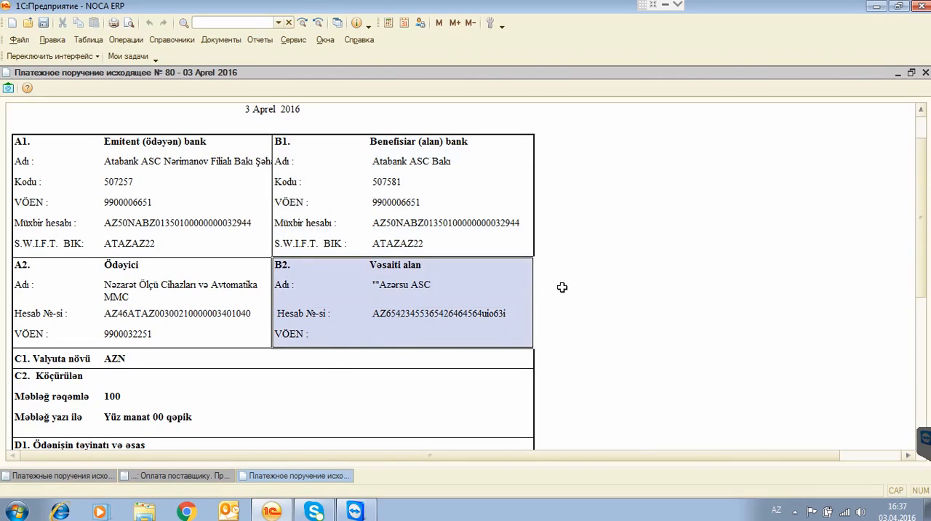
{"action": "left_click", "coordinate": [666, 6]}
{"action": "left_click", "coordinate": [867, 5]}
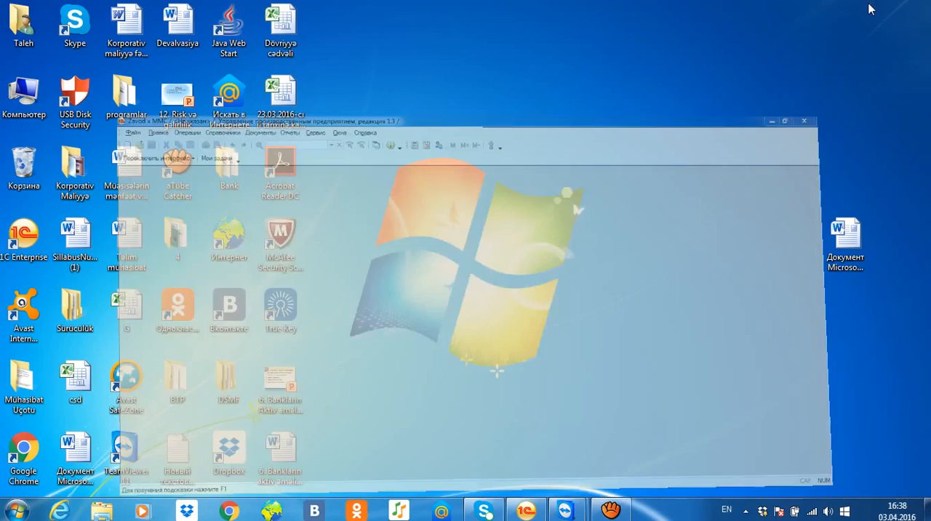
{"action": "left_click", "coordinate": [608, 511]}
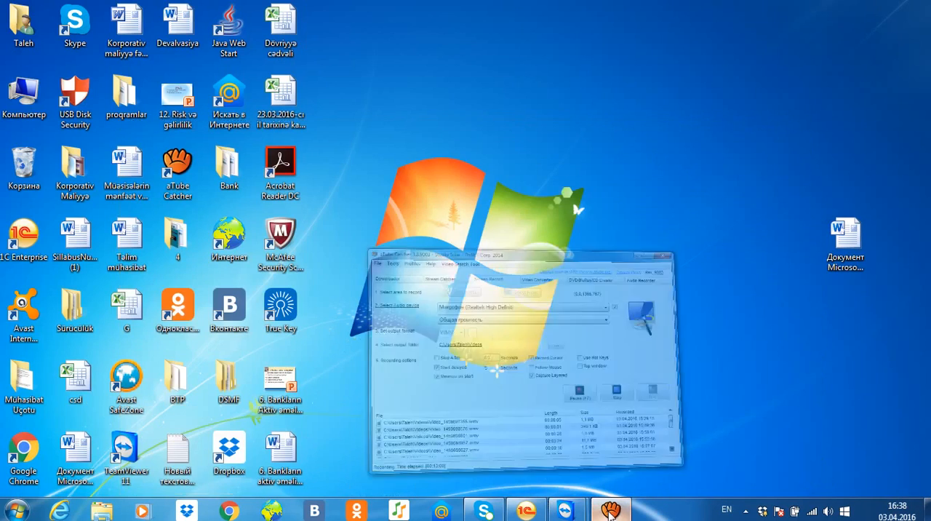